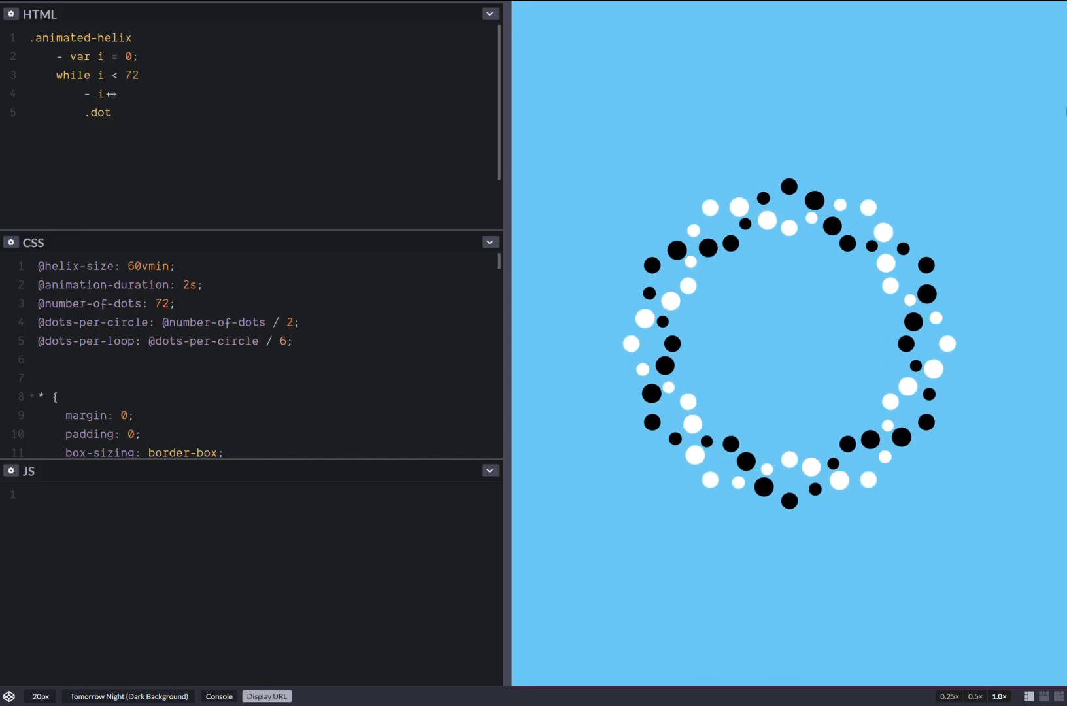
# Expand the CSS panel and review the finished helix's update-z-index keyframes before starting fresh
pyautogui.doubleClick(406, 241)
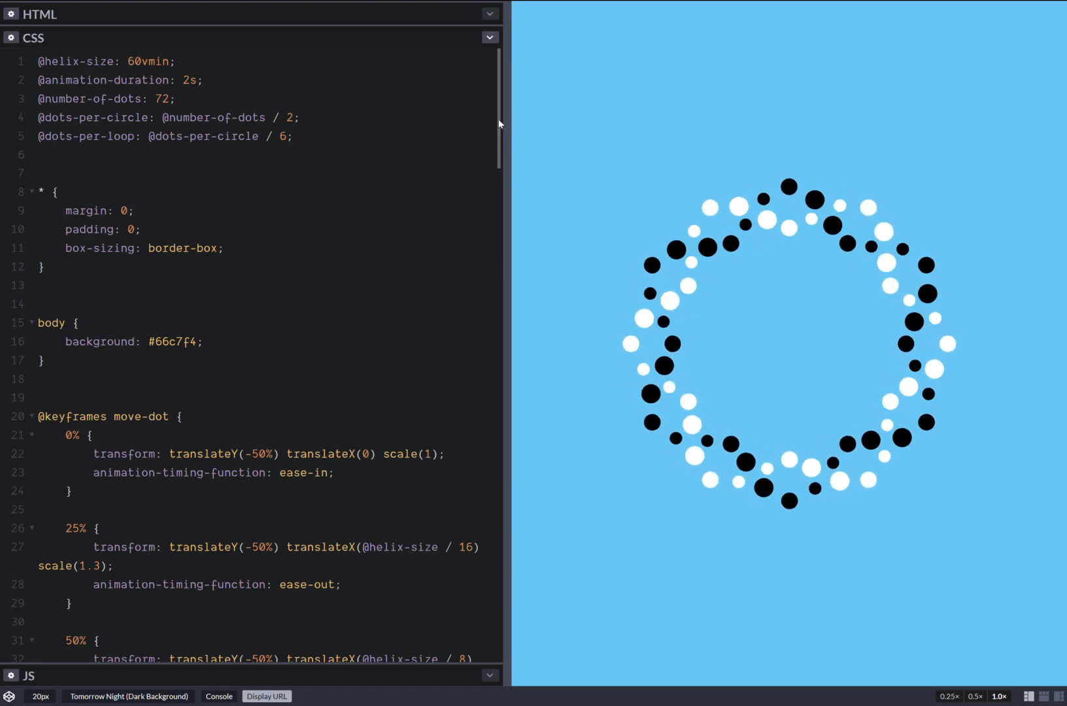
pyautogui.moveTo(498, 123); pyautogui.dragTo(498, 188)
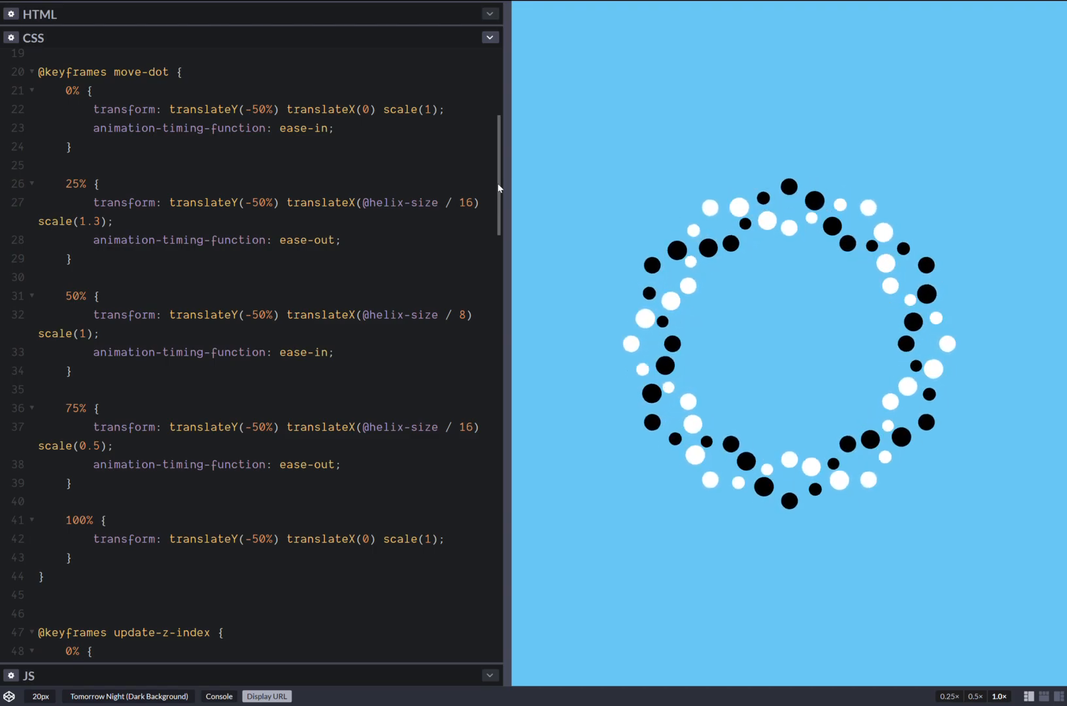
pyautogui.moveTo(498, 188); pyautogui.dragTo(498, 268)
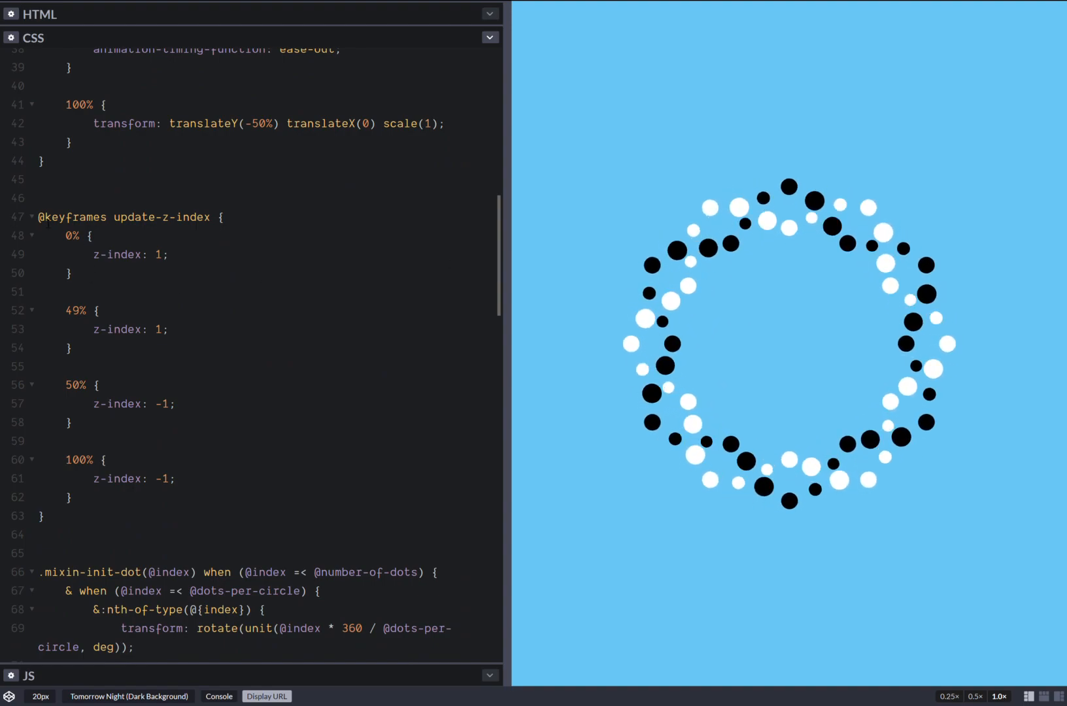
pyautogui.moveTo(39, 218)
pyautogui.mouseDown()
pyautogui.moveTo(94, 237)
pyautogui.moveTo(207, 432)
pyautogui.mouseUp()
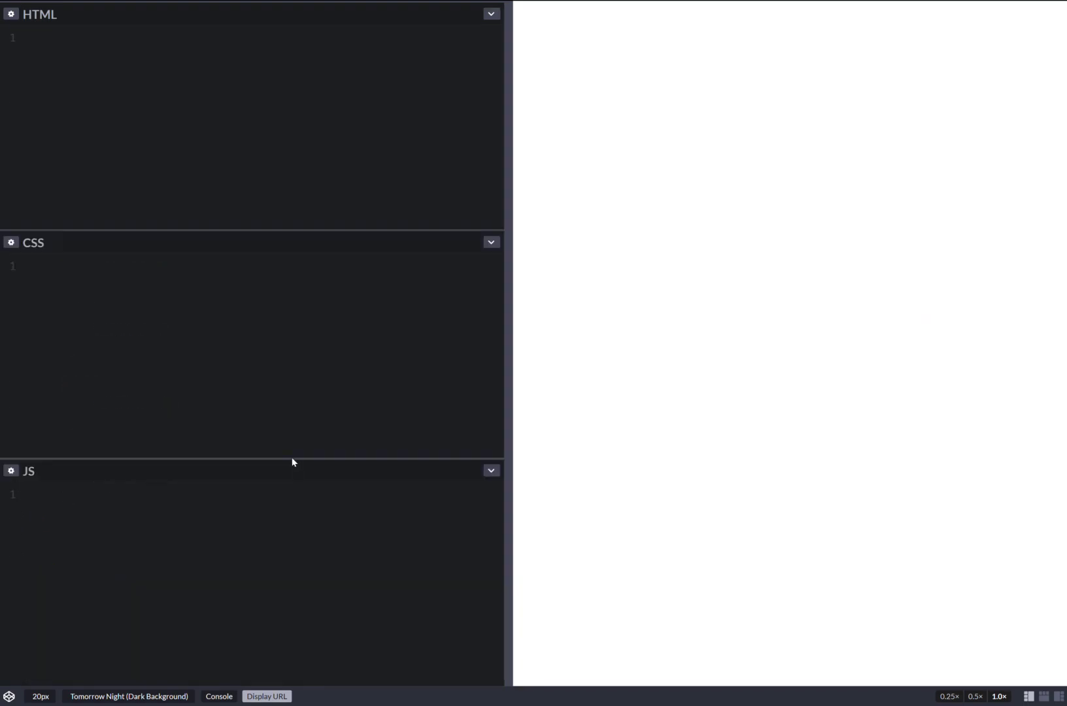
# Write a Pug .helix element with a loop over 36 iterations emitting .rot children
pyautogui.click(261, 166)
pyautogui.write('.hel')
pyautogui.write('ix')
pyautogui.press('Home')
pyautogui.press('Return')
pyautogui.press('Return')
pyautogui.press('Up')
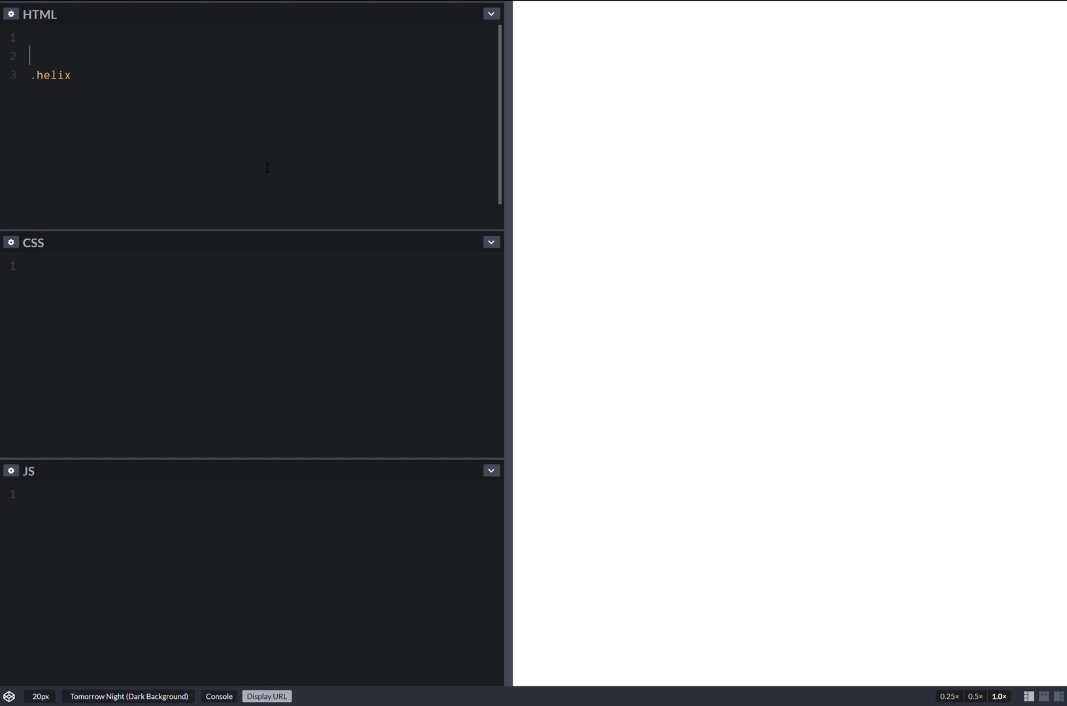
pyautogui.press('Up')
pyautogui.write('- var ')
pyautogui.write('n = 36')
pyautogui.write(';')
pyautogui.press('Return')
pyautogui.press('Tab')
pyautogui.write('-f')
pyautogui.press('BackSpace')
pyautogui.write('f')
pyautogui.write('or')
pyautogui.write('(let iu')
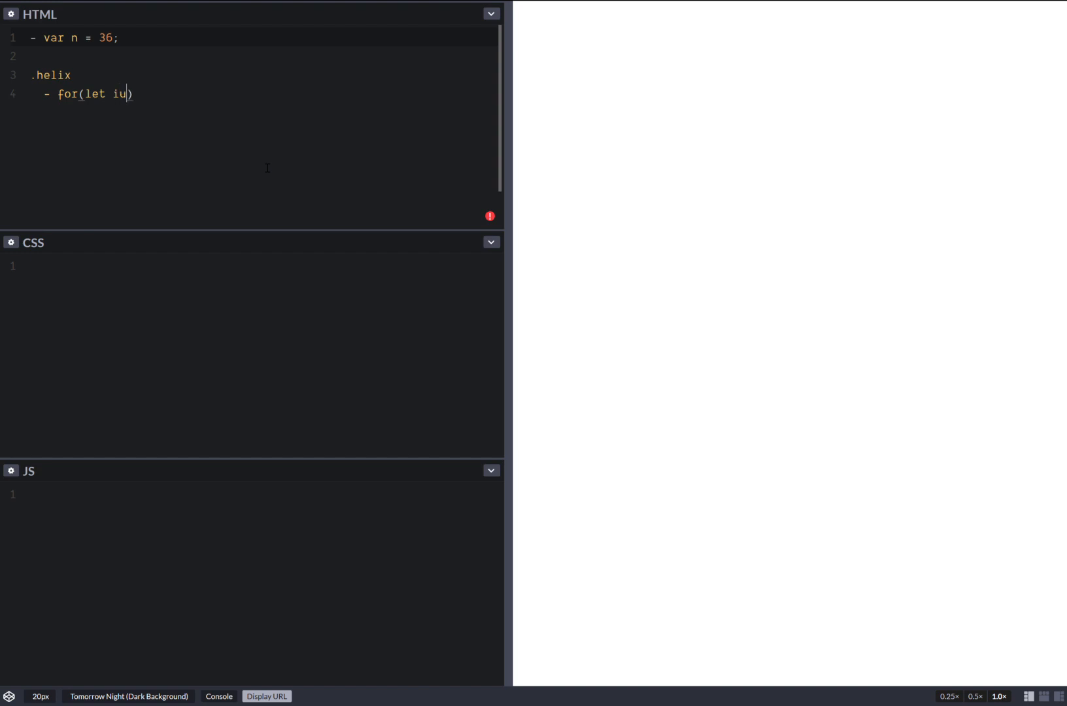
pyautogui.press('BackSpace')
pyautogui.write('= 0')
pyautogui.write('; i < n')
pyautogui.write('; i++)')
pyautogui.press('Return')
pyautogui.press('Tab')
pyautogui.write('.rot')
pyautogui.write('(s')
pyautogui.write('tyle')
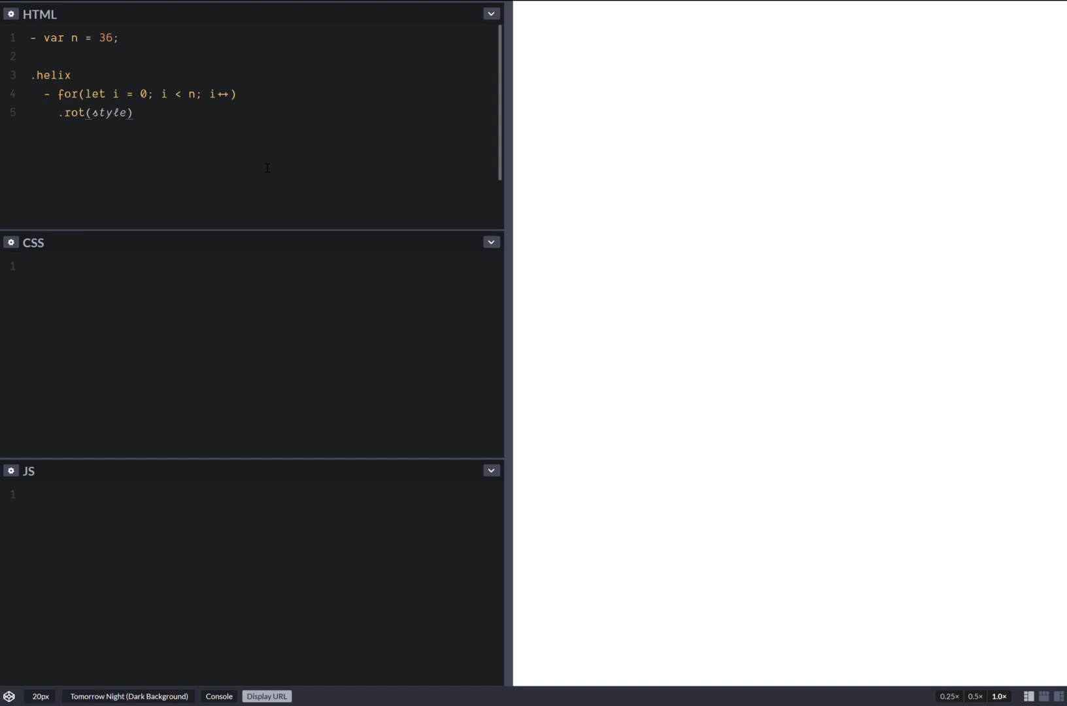
pyautogui.write('="')
# Give each .rot an inline style setting --k to the numeric fraction +(i/n)
pyautogui.press('BackSpace')
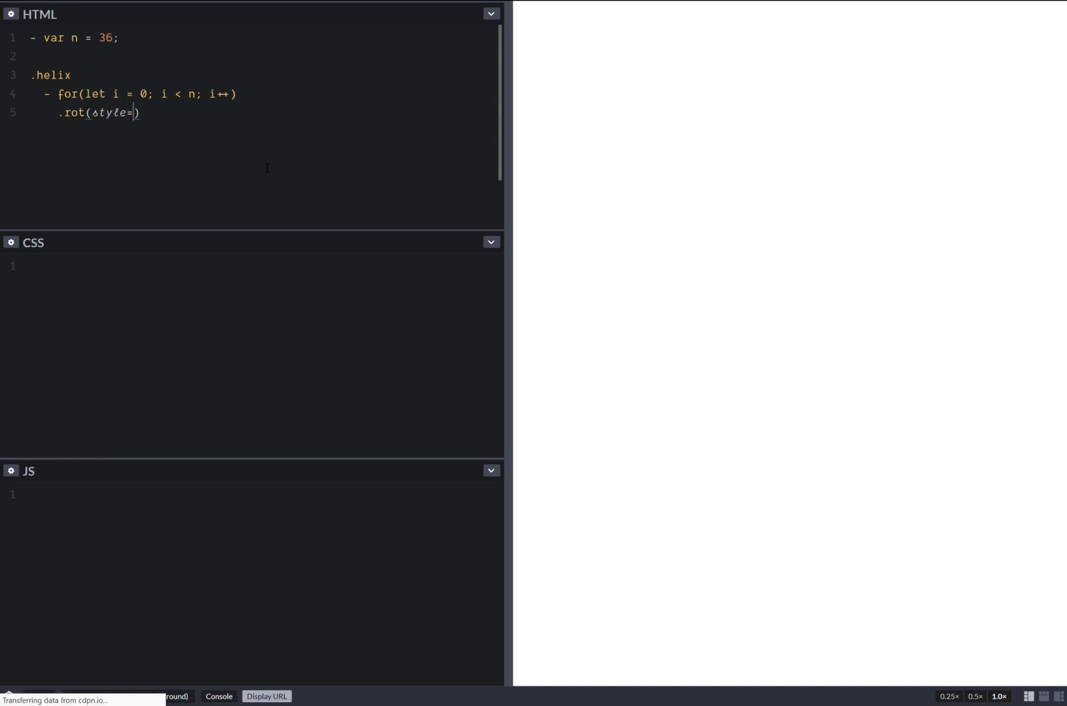
pyautogui.write('`--k')
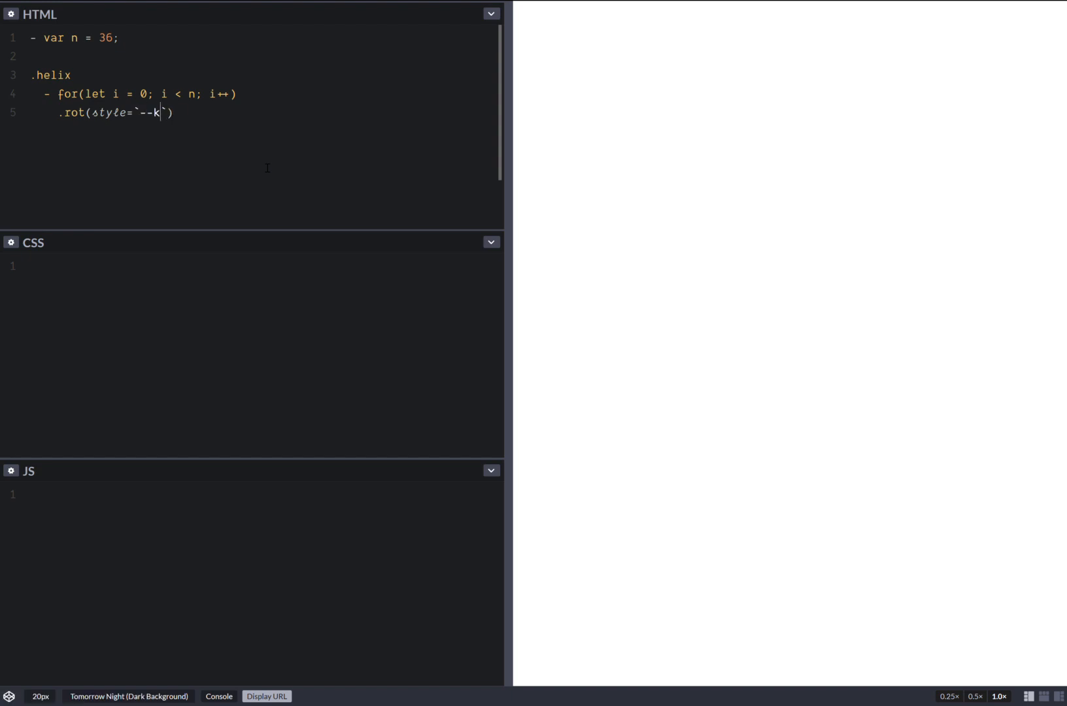
pyautogui.write(': ${')
pyautogui.write('i/')
pyautogui.write('n')
pyautogui.hotkey('shift', 'Left')
pyautogui.hotkey('shift', 'Left')
pyautogui.hotkey('shift', 'Left')
pyautogui.write('(')
pyautogui.press('Right')
pyautogui.press('Right')
pyautogui.write('.')
pyautogui.write('toFixed')
pyautogui.write('(5')
pyautogui.click(195, 116)
pyautogui.write('+')
# Check the compiled HTML output, return to the Pug source, and enlarge the CSS editor
pyautogui.click(492, 15)
pyautogui.click(423, 44)
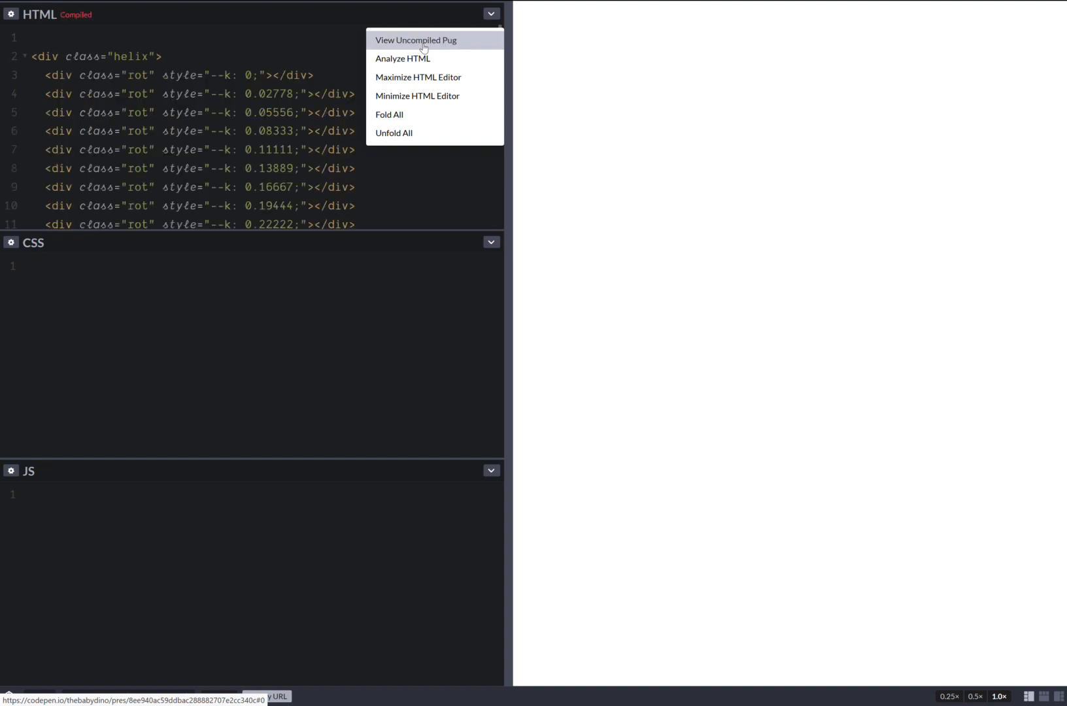
pyautogui.click(415, 40)
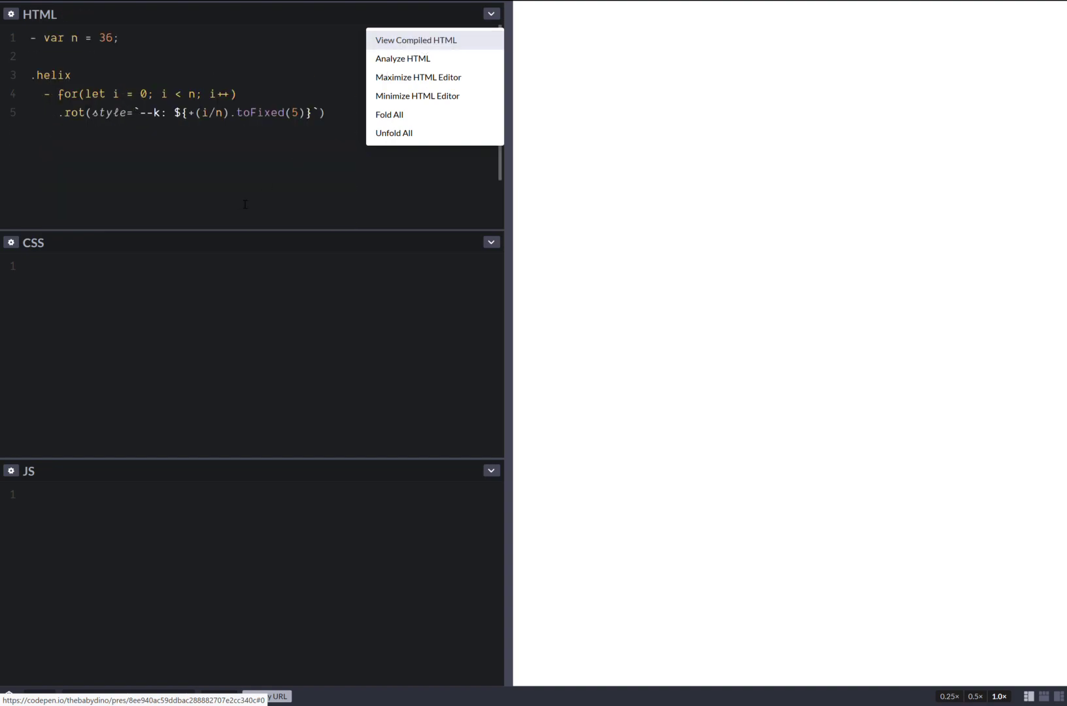
pyautogui.doubleClick(209, 243)
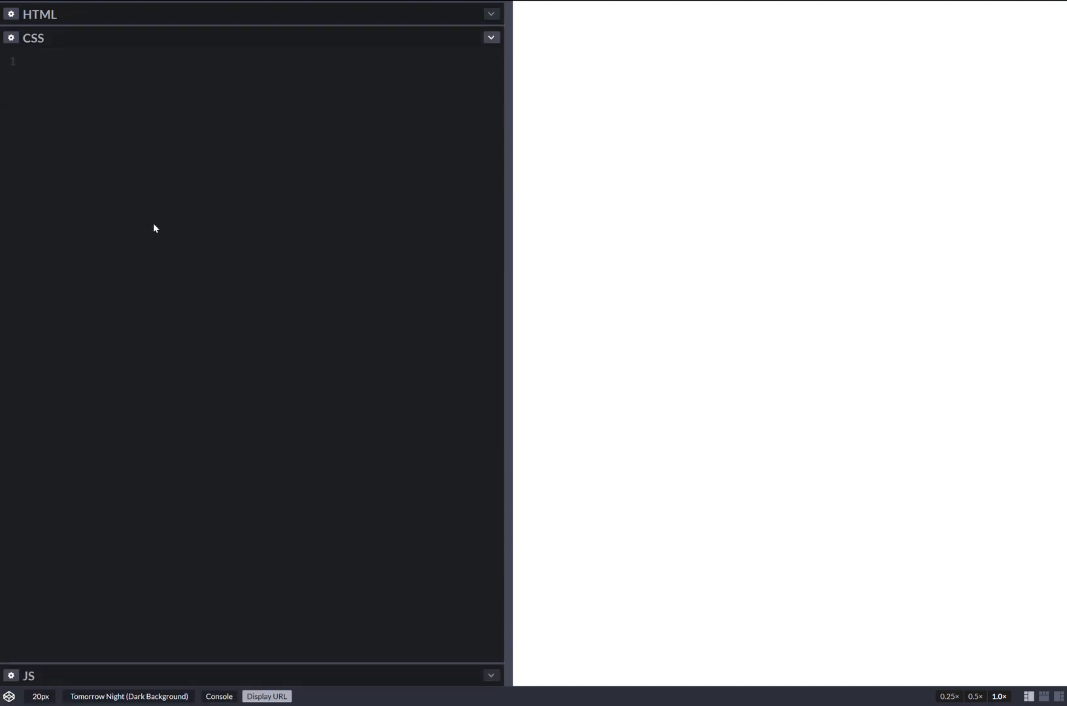
pyautogui.write('$dot-')
pyautogui.write('r: 1.5')
pyautogui.write('vmin;')
# Declare $dot-r: 1.5vmin and a .rot rule whose &:before, &:after are position: absolute
pyautogui.press('Return')
pyautogui.press('Return')
pyautogui.write('.rot ')
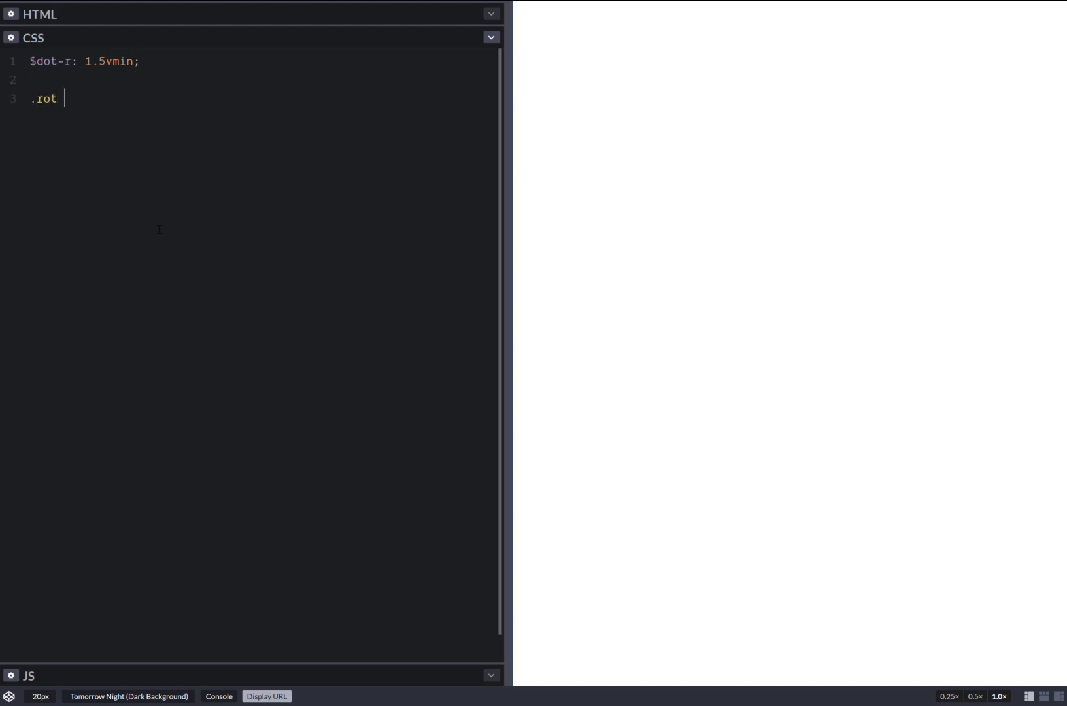
pyautogui.write('{')
pyautogui.press('Return')
pyautogui.write('&')
pyautogui.write(':before, ')
pyautogui.write('&:after ')
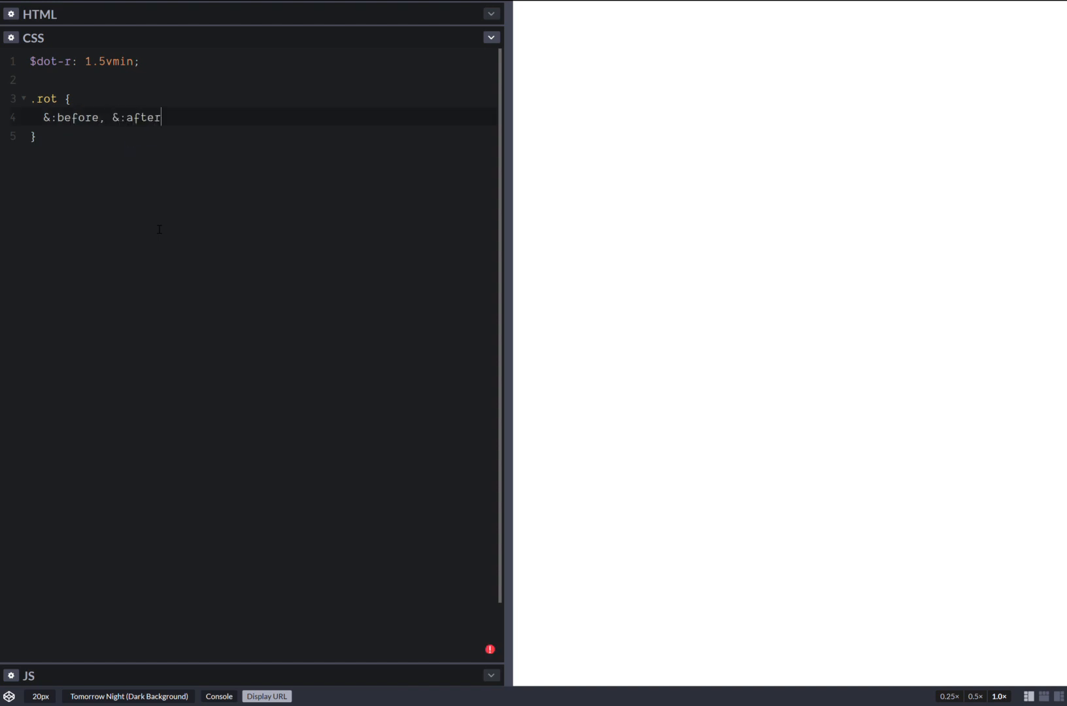
pyautogui.write('{')
pyautogui.press('Return')
pyautogui.write('p')
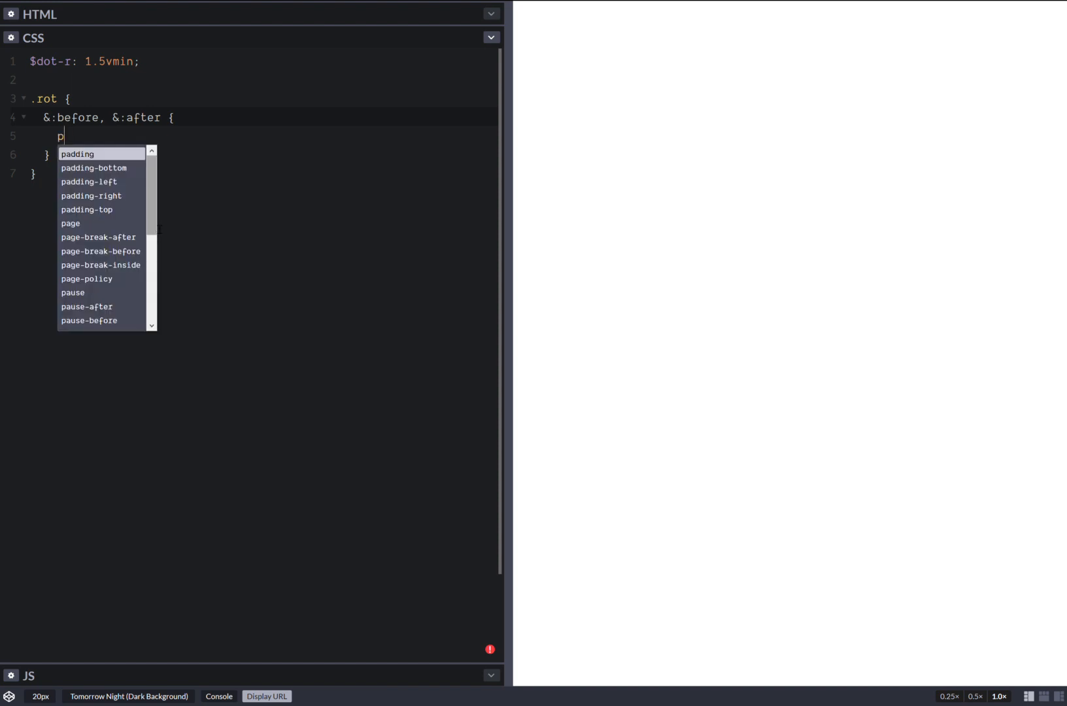
pyautogui.write('os:a')
pyautogui.press('Tab')
pyautogui.press('Return')
pyautogui.write('p')
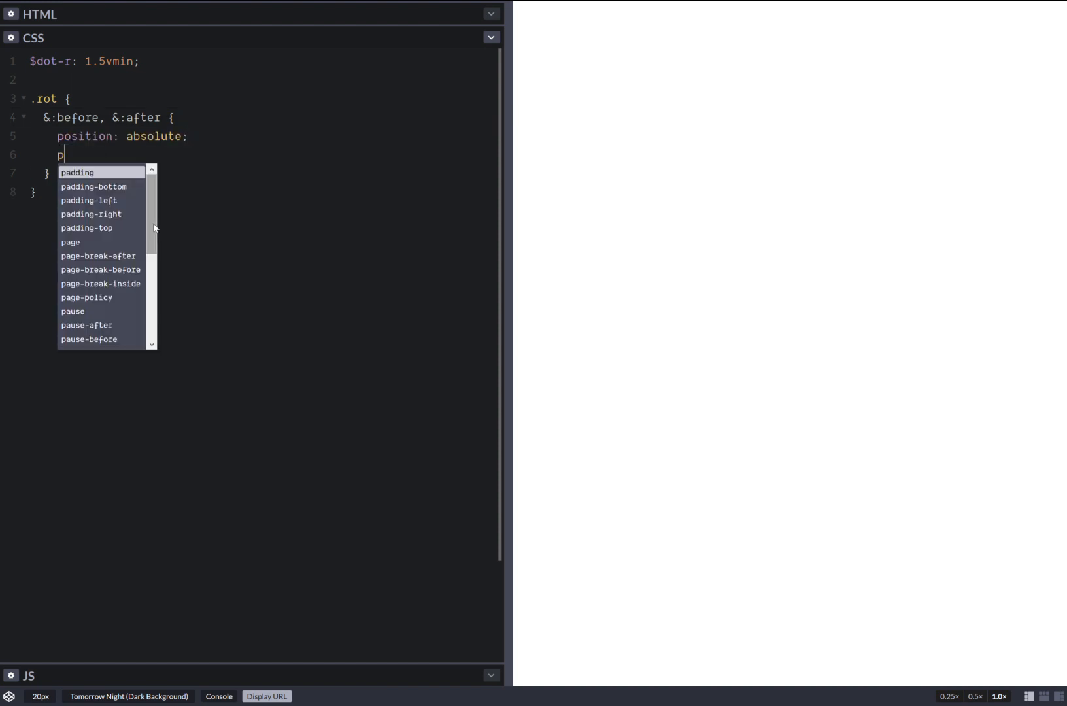
pyautogui.write(':$dot')
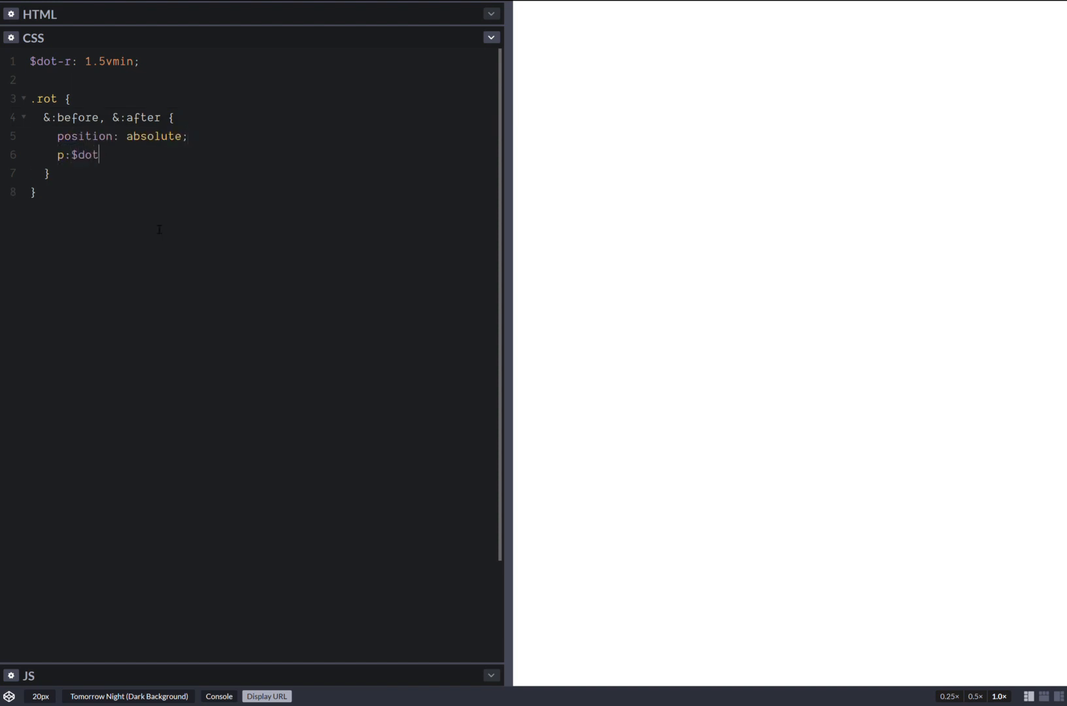
pyautogui.write('-r')
# Give the pseudo-elements padding $dot-r, background #000, content '' and border-radius 50%
pyautogui.press('Tab')
pyautogui.press('Return')
pyautogui.write('bg')
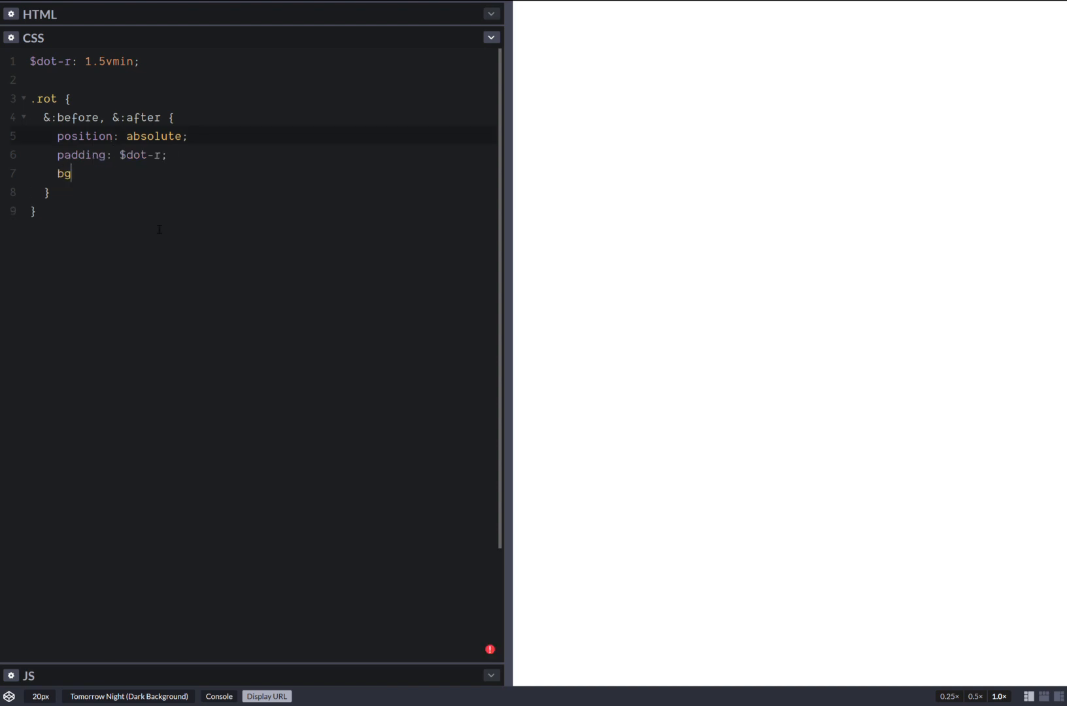
pyautogui.press('Tab')
pyautogui.press('Return')
pyautogui.hotkey('ctrl', 'z')
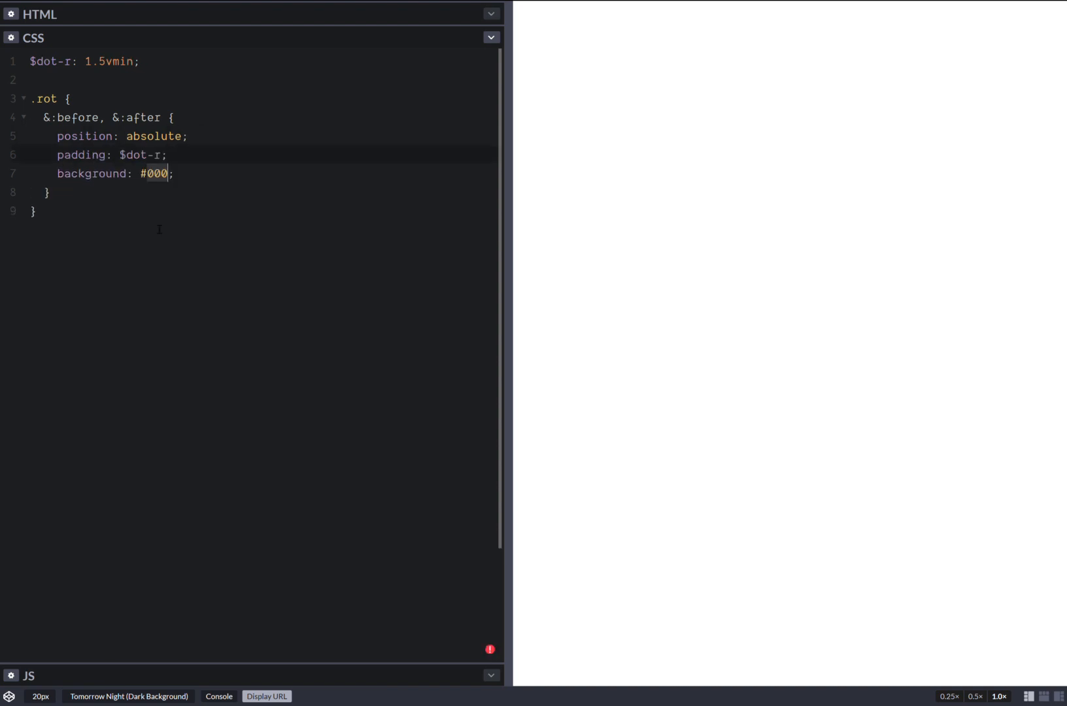
pyautogui.press('End')
pyautogui.press('Return')
pyautogui.write('con')
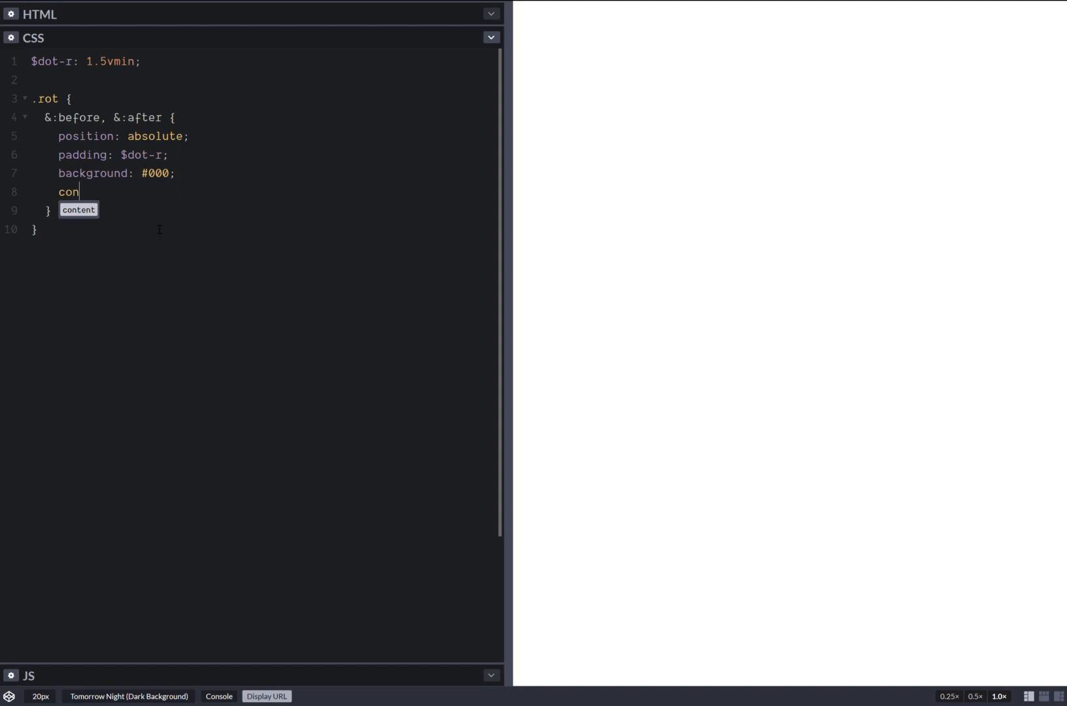
pyautogui.press('Tab')
pyautogui.write(": '")
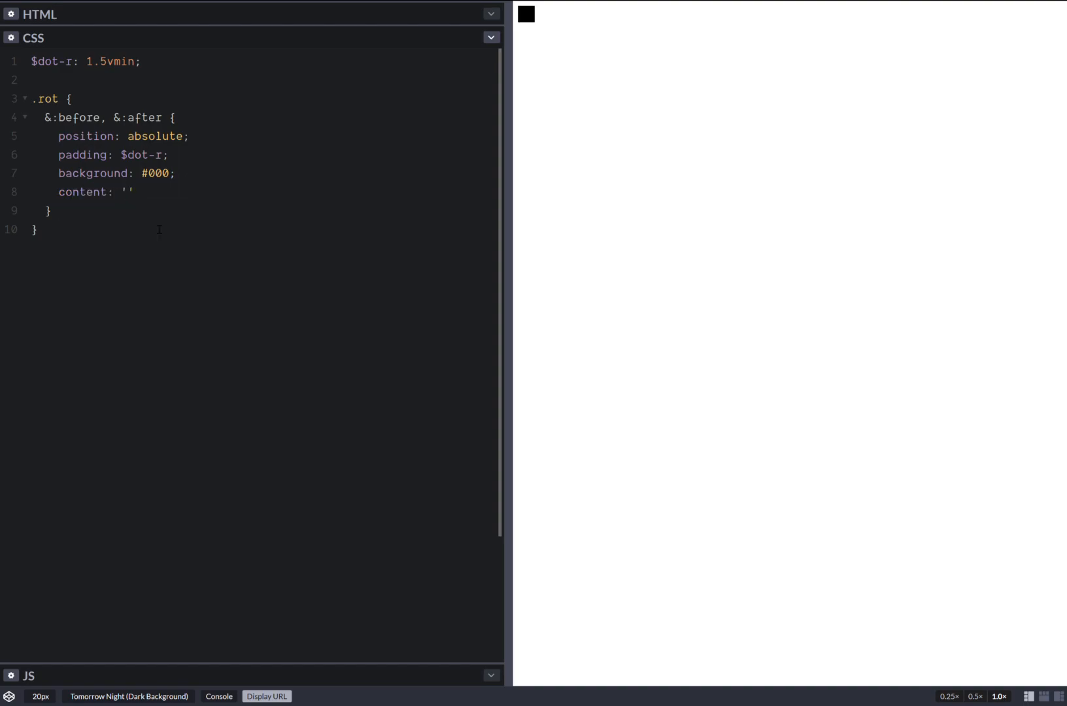
pyautogui.press('Return')
pyautogui.write('bdrs')
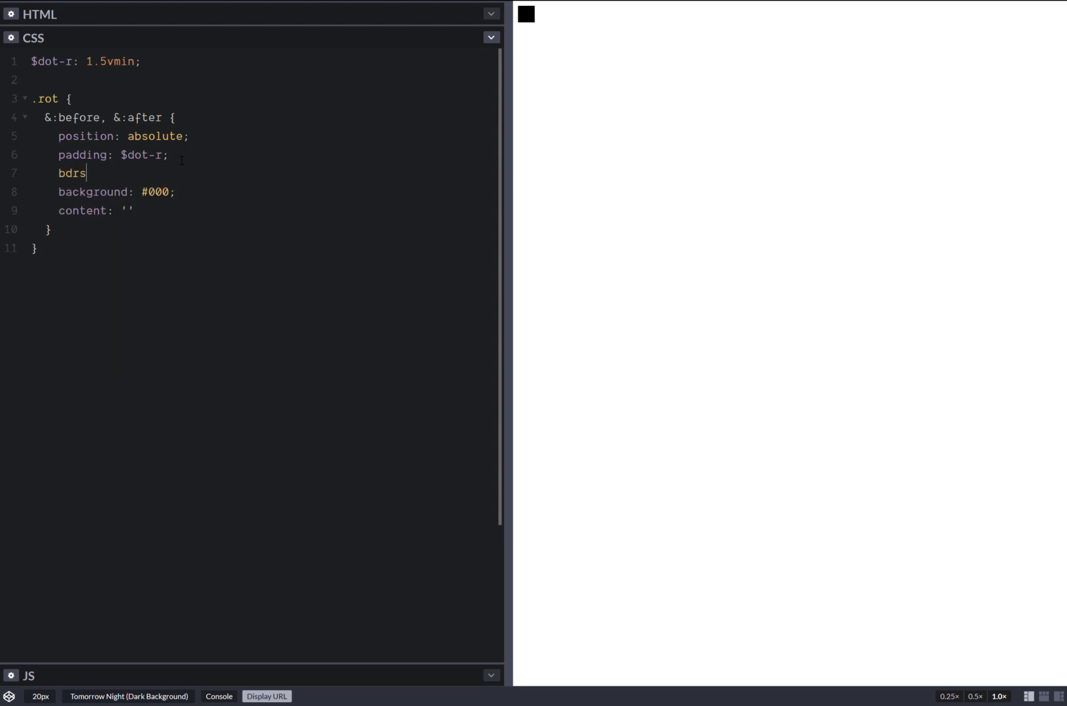
pyautogui.write(':50')
pyautogui.write('%')
pyautogui.press('Tab')
# Add a body rule with grid display and place-content: center to centre the dot
pyautogui.click(162, 70)
pyautogui.press('Return')
pyautogui.press('Return')
pyautogui.write('bo')
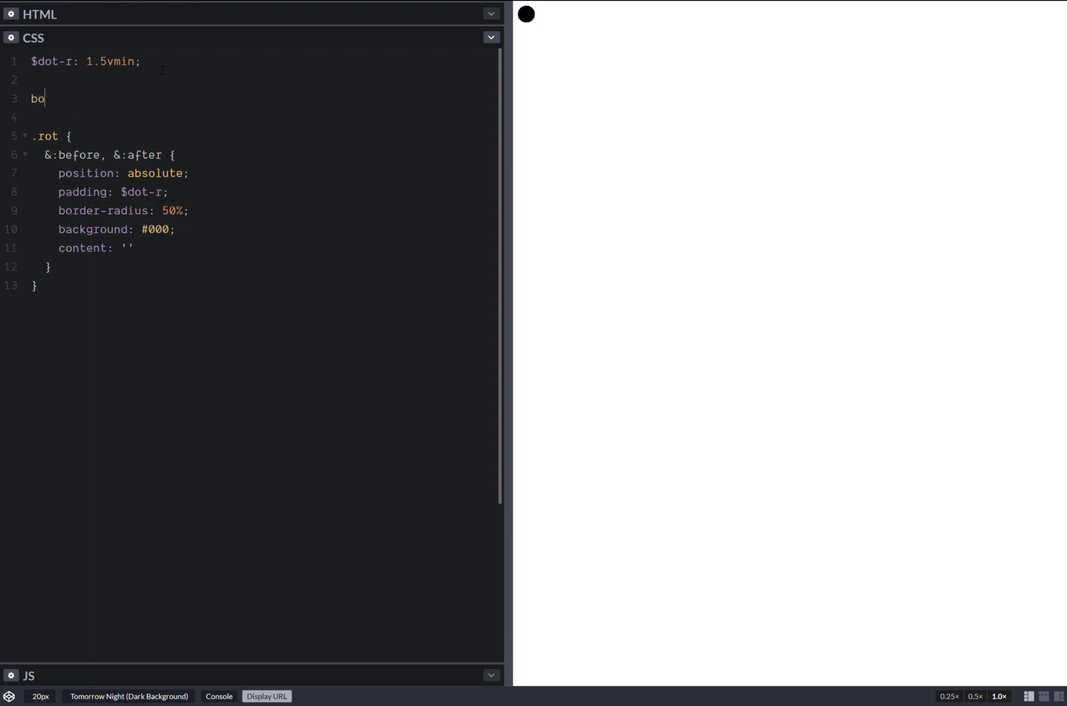
pyautogui.write('dy {')
pyautogui.press('Return')
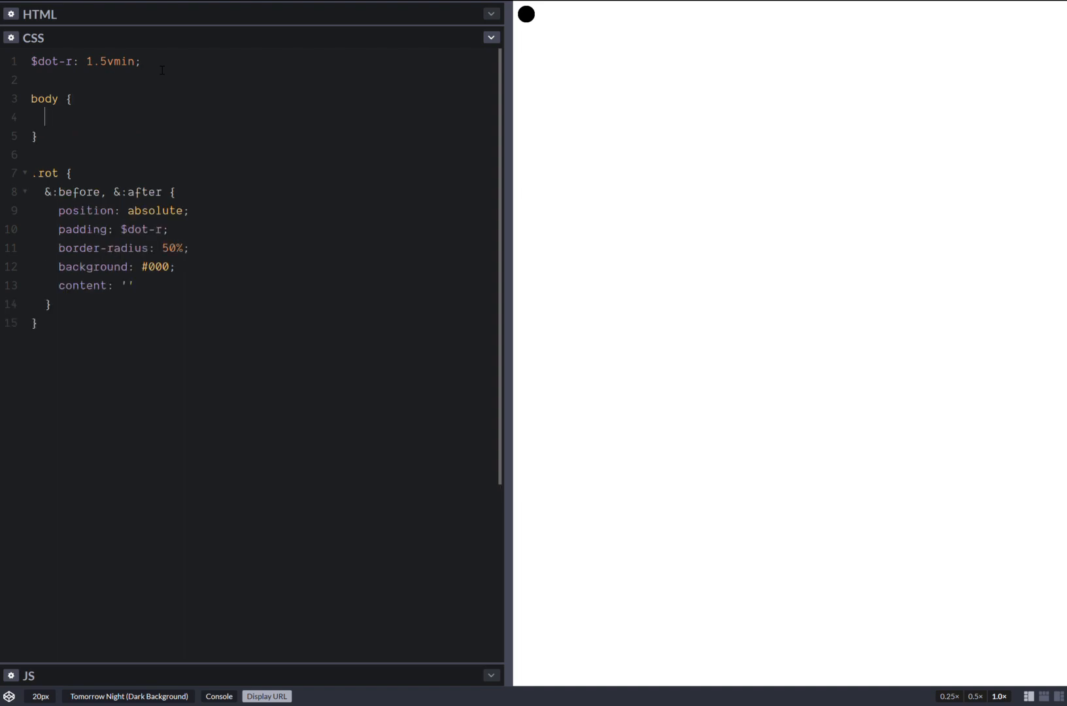
pyautogui.write('d')
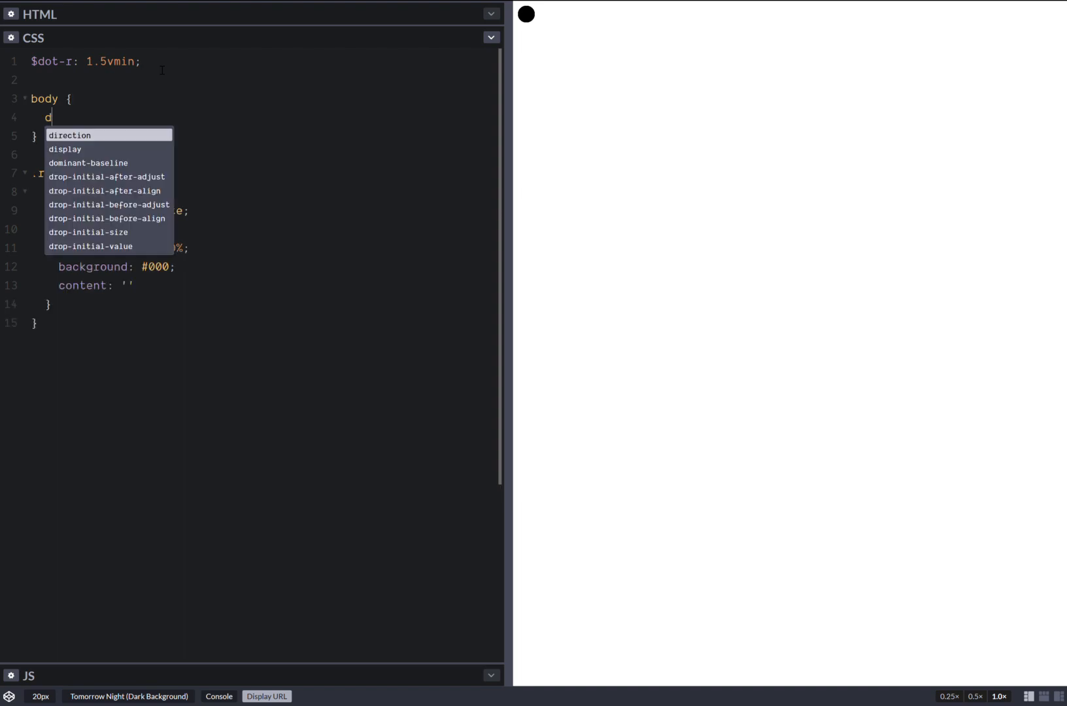
pyautogui.write('isplay: gr')
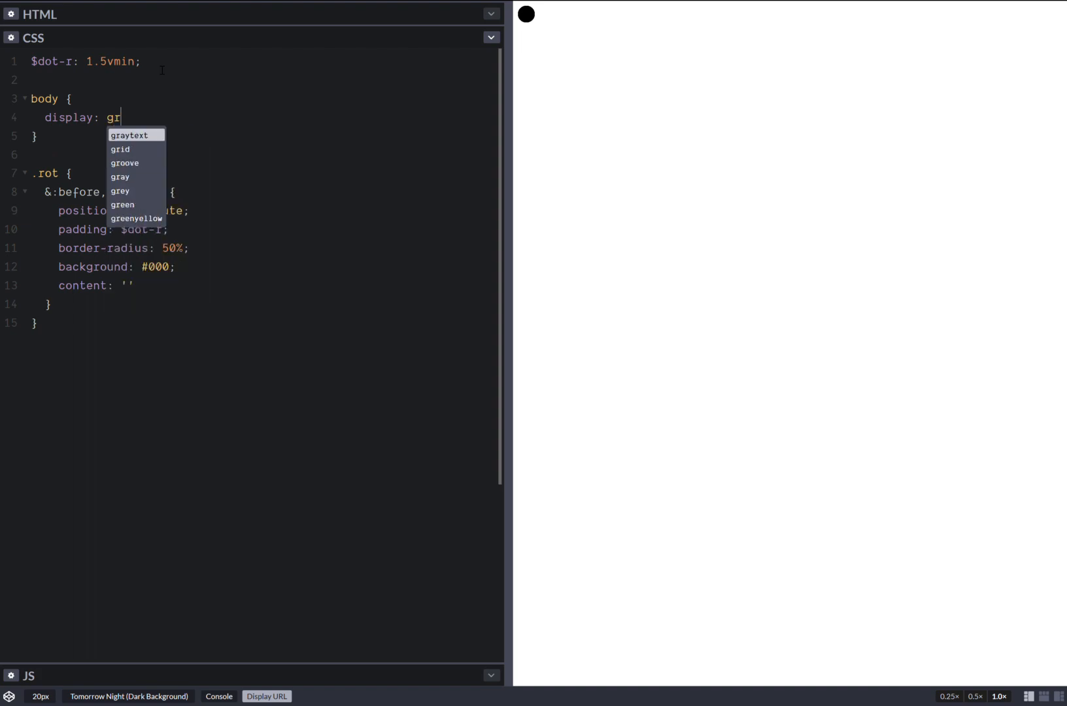
pyautogui.write('id;')
pyautogui.press('Return')
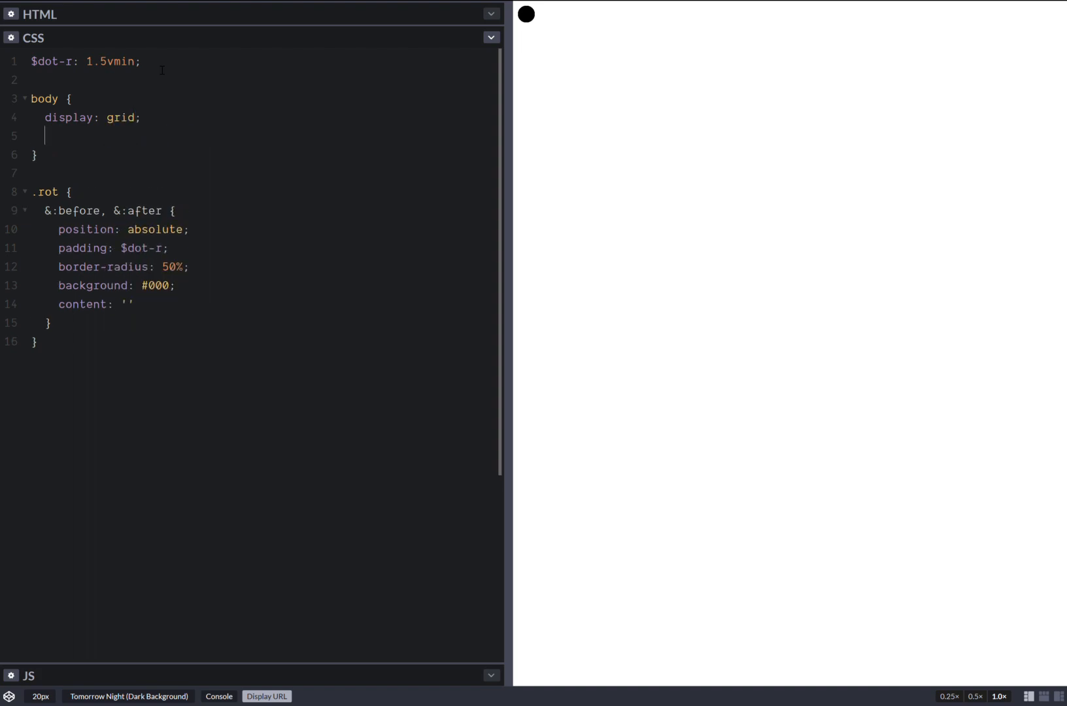
pyautogui.write('pl')
pyautogui.press('Down')
pyautogui.press('Up')
pyautogui.press('Return')
pyautogui.write(': cen')
pyautogui.press('Return')
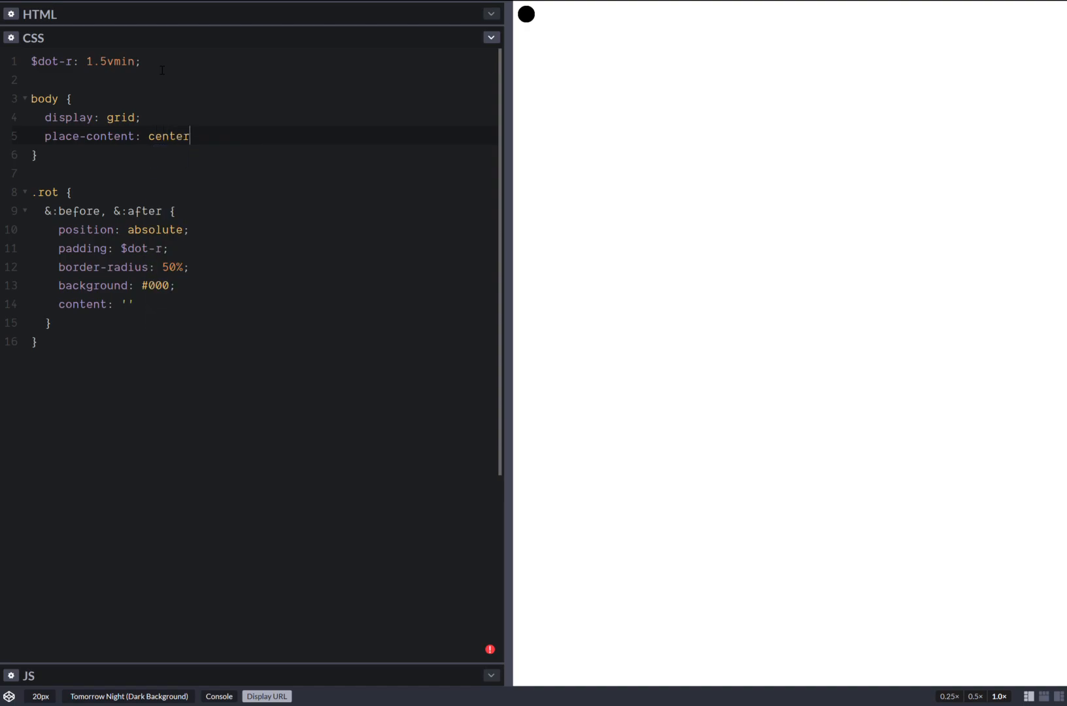
pyautogui.write(';')
# Give body background skyblue, margin 0 and height 100vh
pyautogui.press('Return')
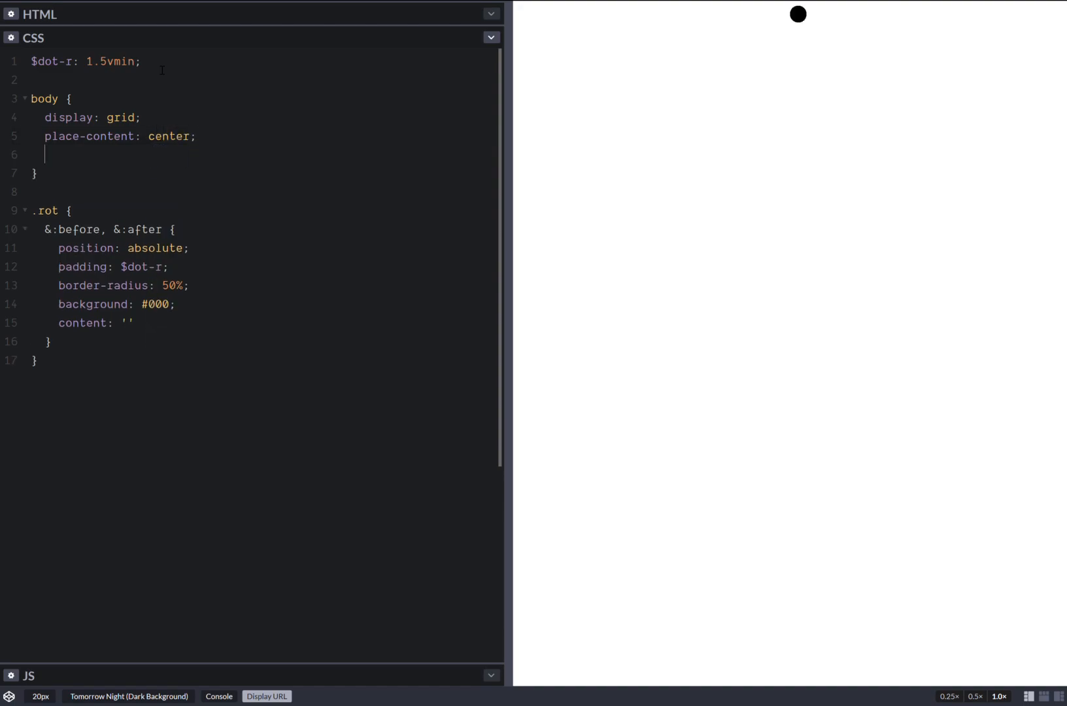
pyautogui.write('bg')
pyautogui.press('Tab')
pyautogui.press('BackSpace')
pyautogui.write('skyblue;')
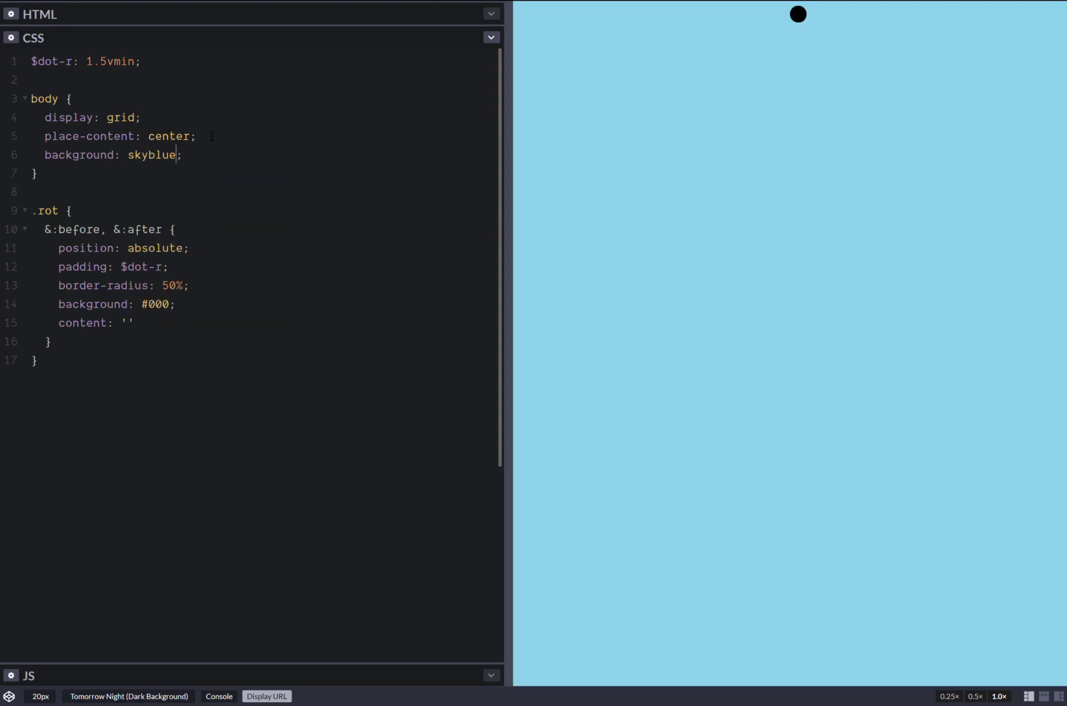
pyautogui.click(212, 136)
pyautogui.press('Return')
pyautogui.write('m')
pyautogui.press('Tab')
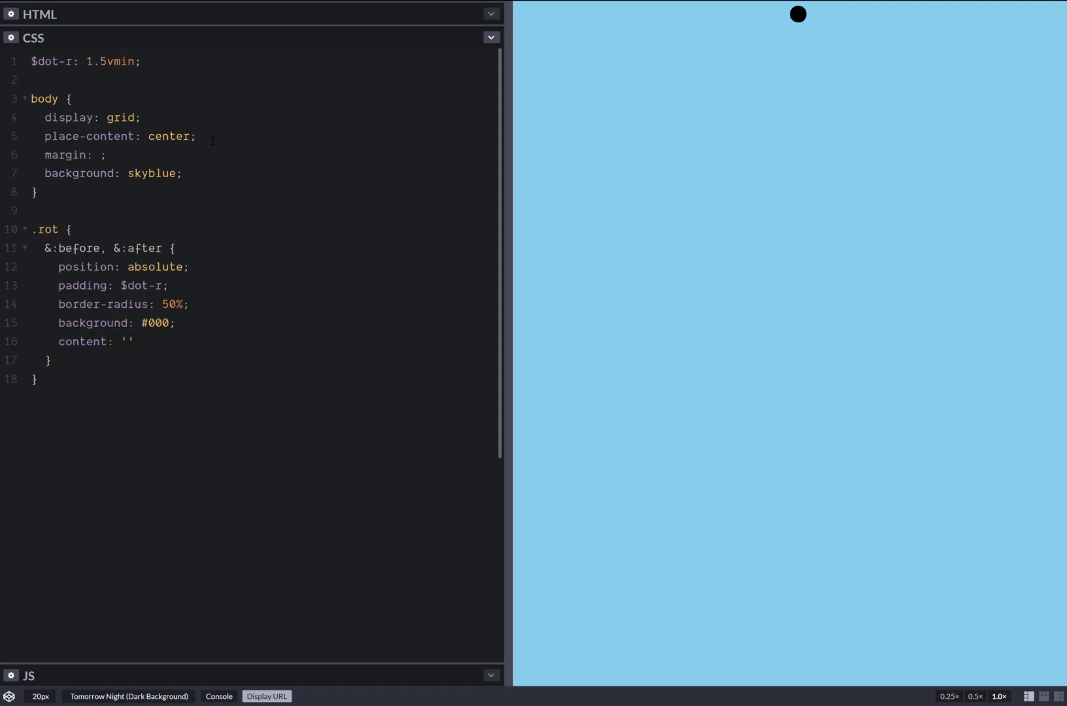
pyautogui.write('0')
pyautogui.press('Right')
pyautogui.press('Return')
pyautogui.write('h')
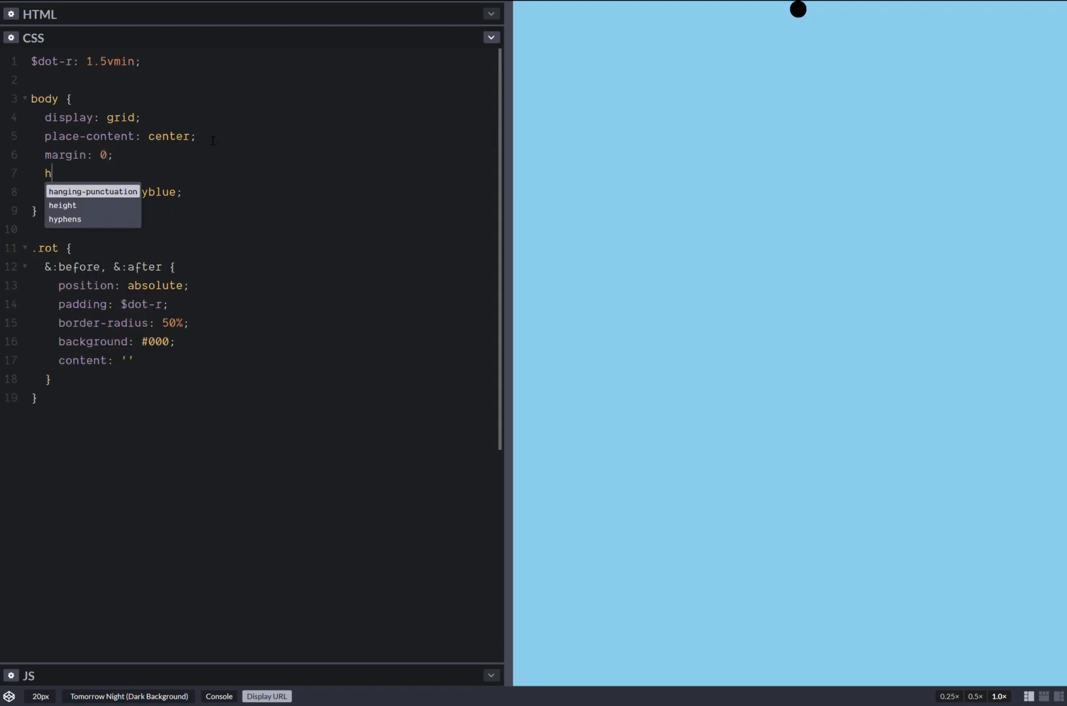
pyautogui.write(':100bh')
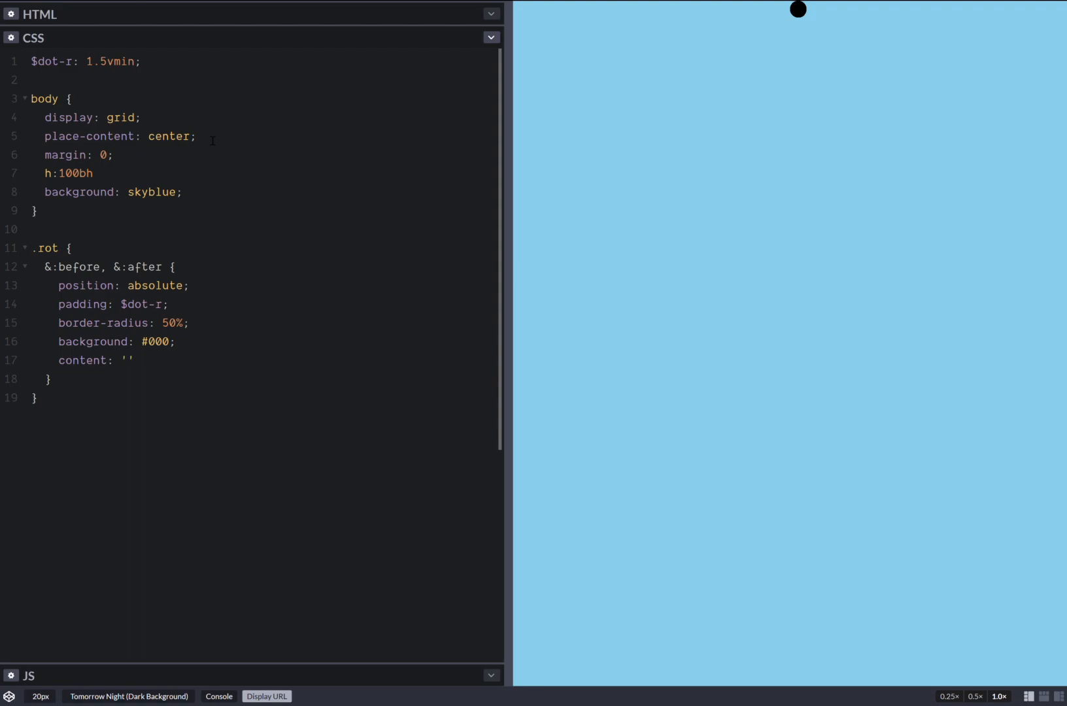
pyautogui.press('BackSpace')
pyautogui.press('BackSpace')
pyautogui.write('vh')
pyautogui.press('Tab')
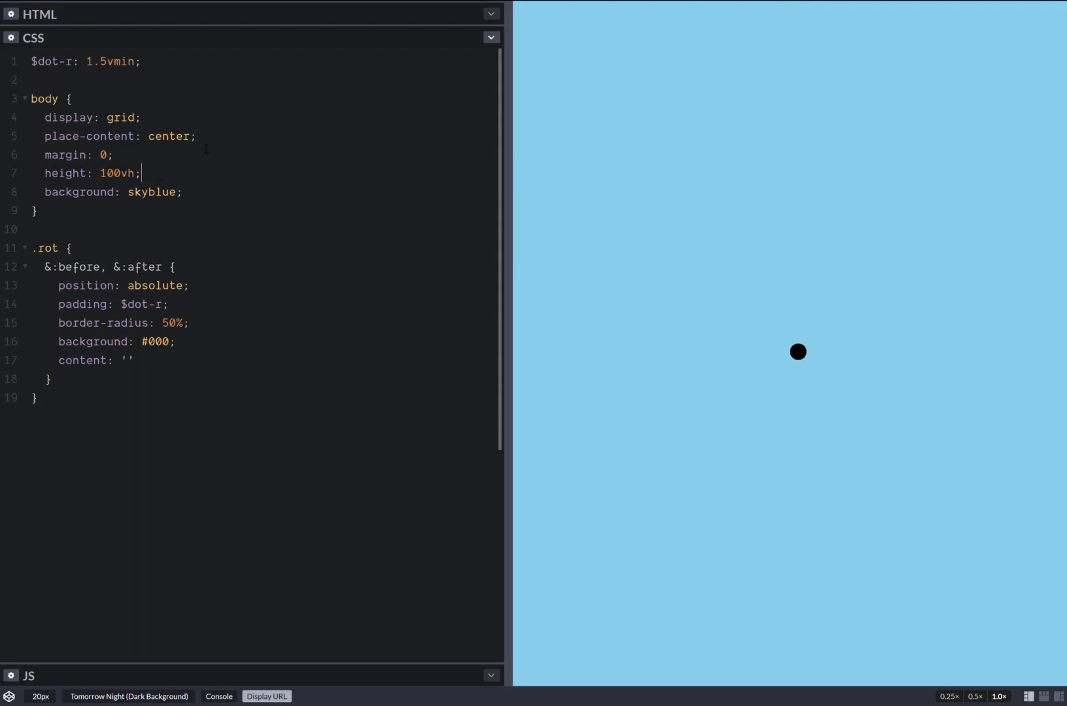
# Make .rot position: absolute with transform: rotate(calc(var(--k)*1turn))
pyautogui.click(84, 251)
pyautogui.press('Return')
pyautogui.press('Return')
pyautogui.press('Up')
pyautogui.write('posa')
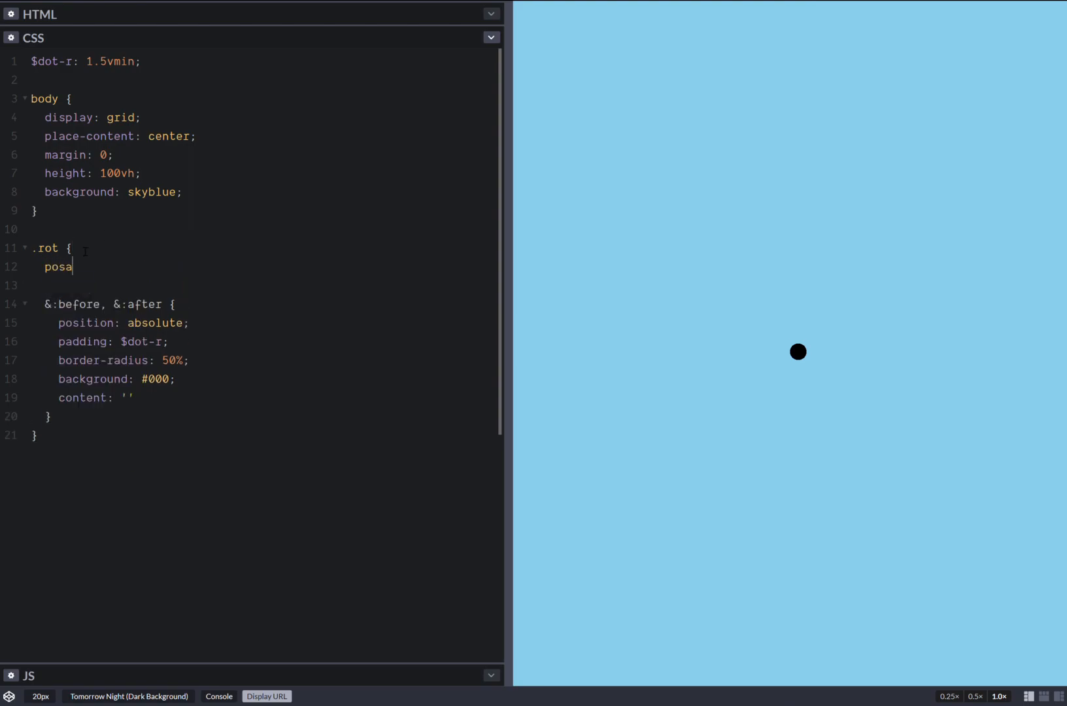
pyautogui.press('Tab')
pyautogui.press('Return')
pyautogui.write('tr')
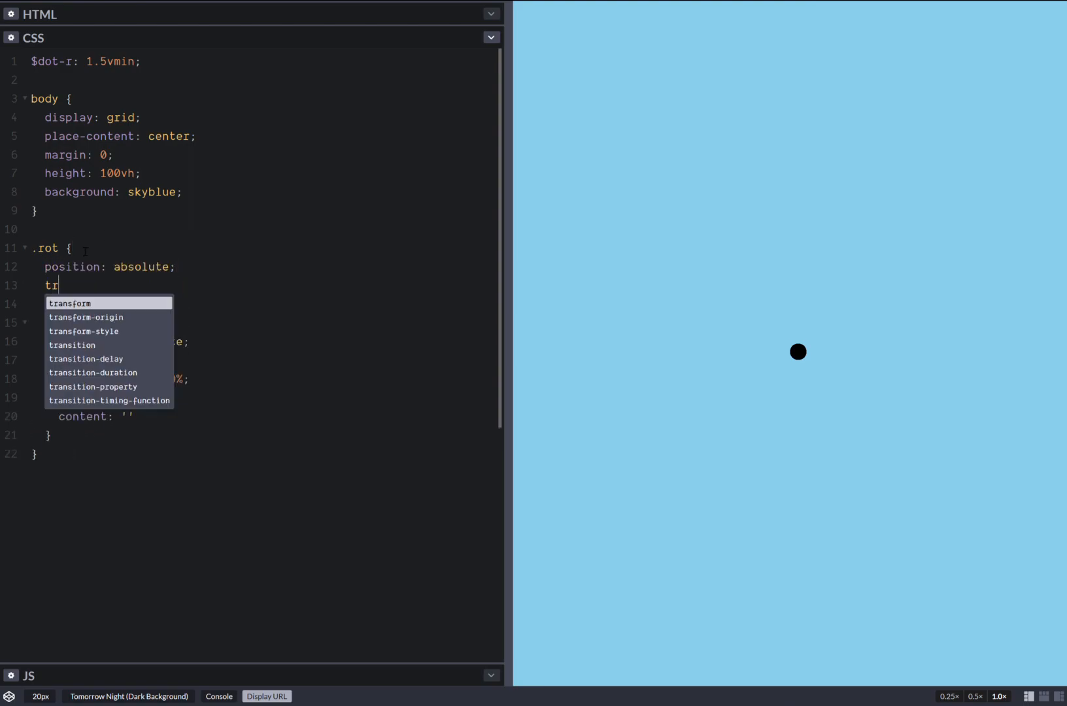
pyautogui.write('fr')
pyautogui.press('Tab')
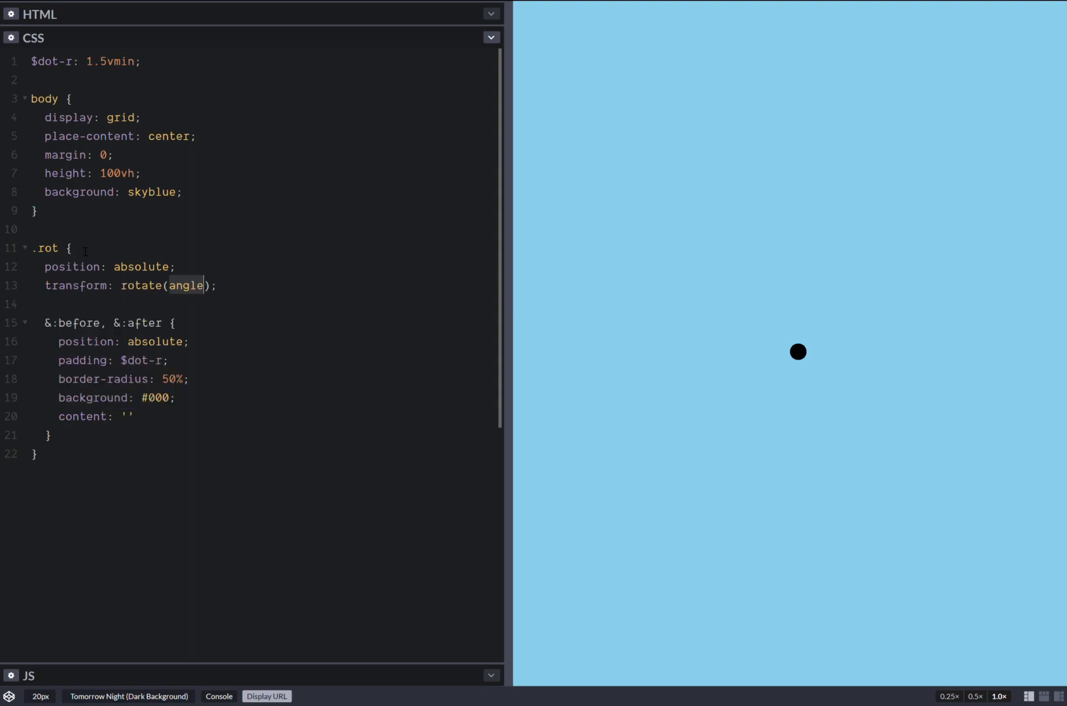
pyautogui.write('calc')
pyautogui.write('(var(-')
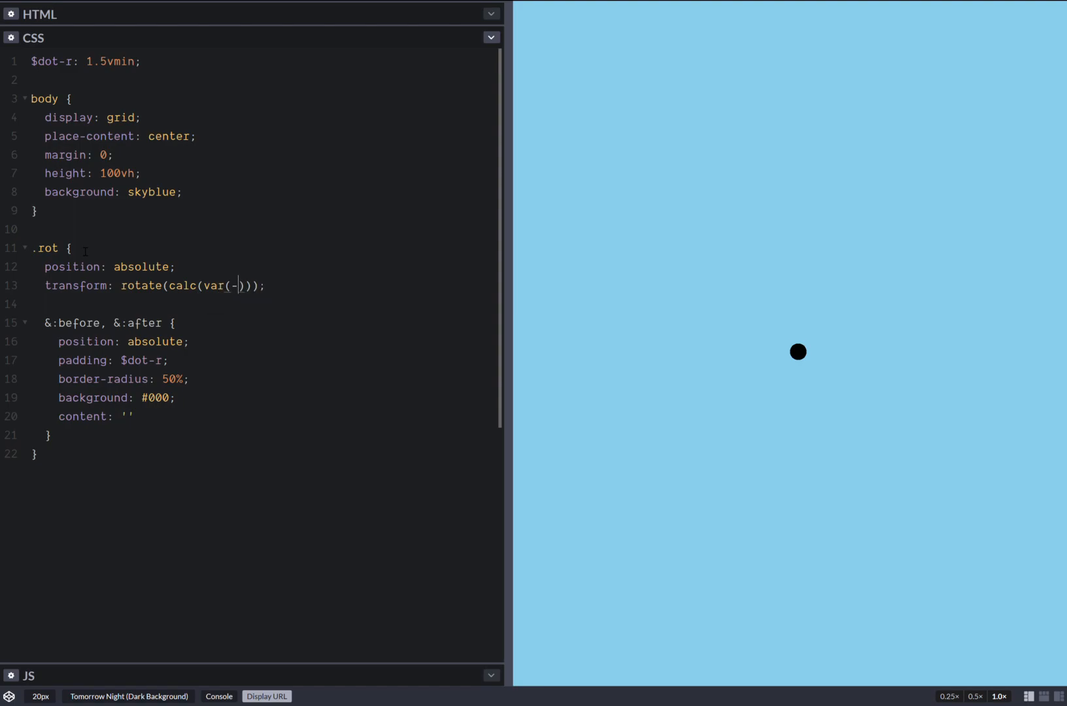
pyautogui.write('-k)*')
pyautogui.write('1tur')
pyautogui.write('n')
pyautogui.press('Right')
pyautogui.press('Right')
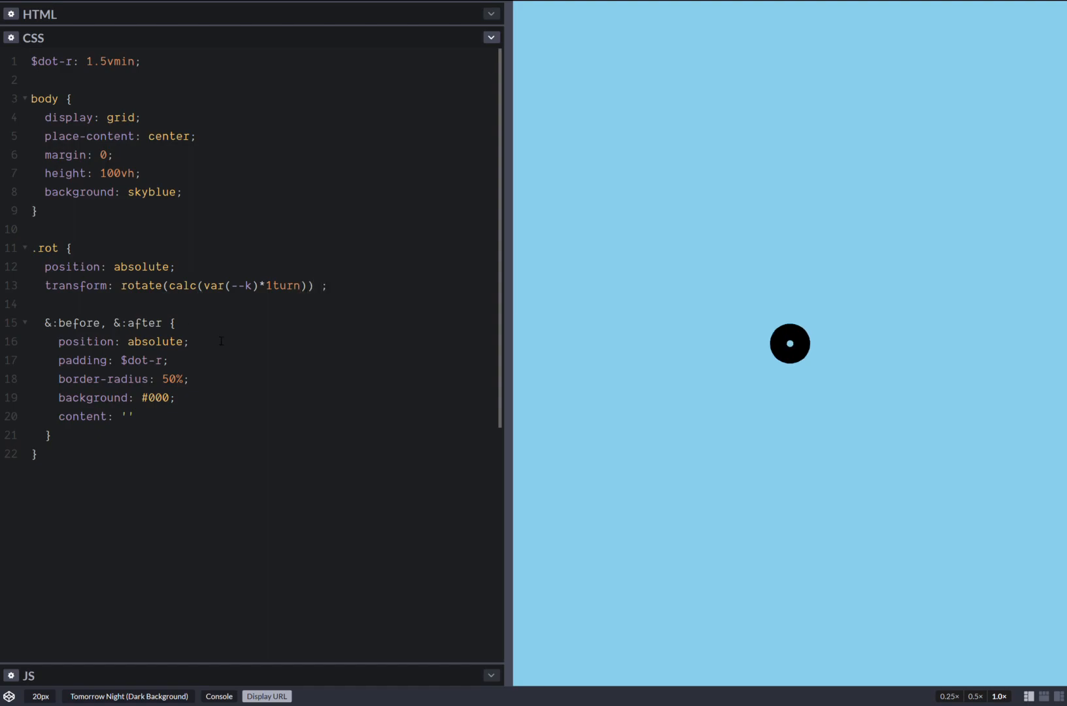
# Add margin: -$dot-r to the dot pseudo-elements to re-centre them
pyautogui.press('Return')
pyautogui.write('m:')
pyautogui.press('Tab')
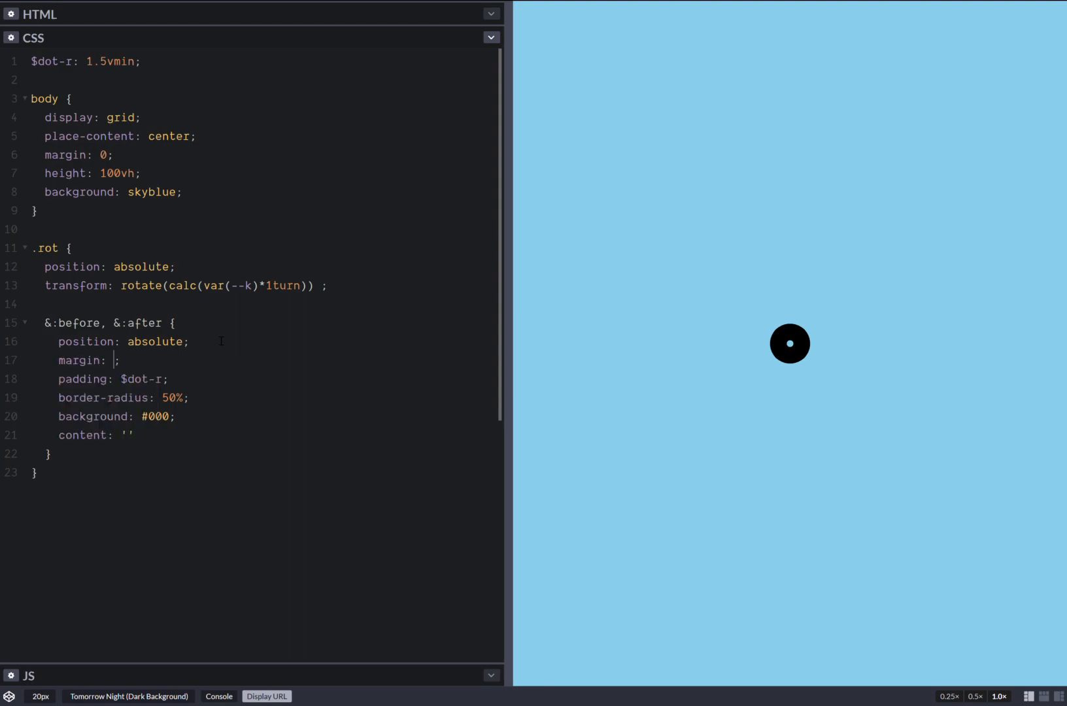
pyautogui.write('-$do')
pyautogui.write('t-r')
# Append translatey(23vmin) to the .rot transform so the 36 dots spread into a ring
pyautogui.click(324, 286)
pyautogui.write('translatey')
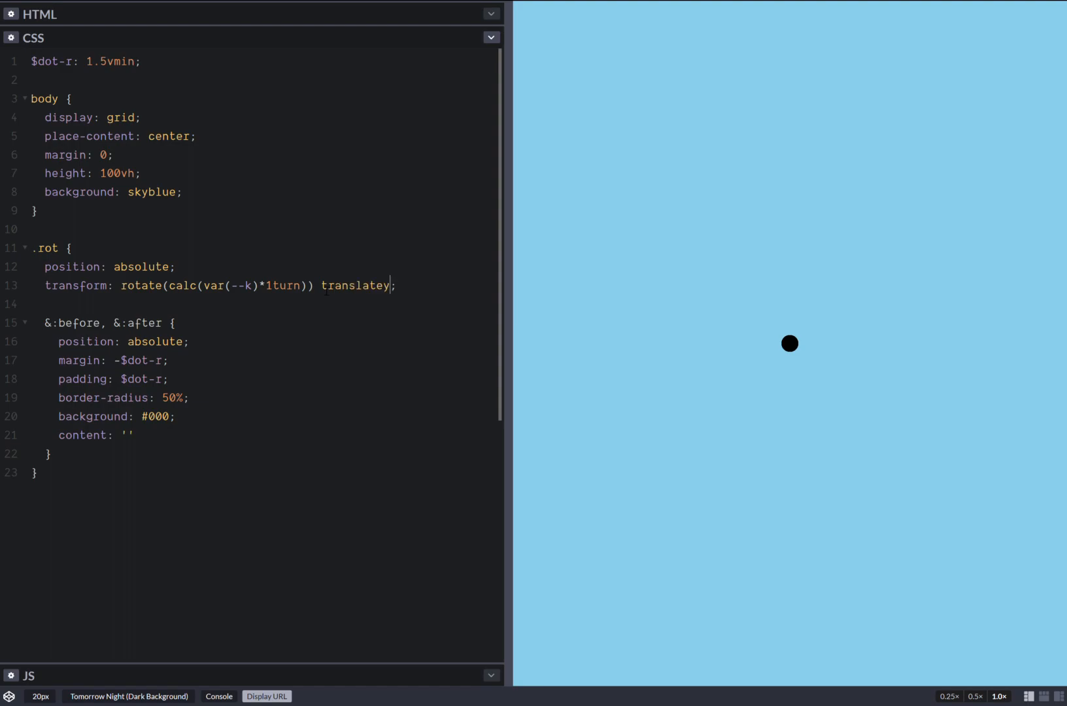
pyautogui.write('(')
pyautogui.moveTo(389, 292); pyautogui.dragTo(394, 293)
pyautogui.press('Right')
pyautogui.press('Right')
pyautogui.write('$')
pyautogui.write('ring-r')
pyautogui.press('Up')
pyautogui.press('Up')
pyautogui.press('Up')
pyautogui.press('Up')
pyautogui.press('Up')
pyautogui.press('Up')
pyautogui.press('Home')
pyautogui.moveTo(398, 286); pyautogui.dragTo(448, 286)
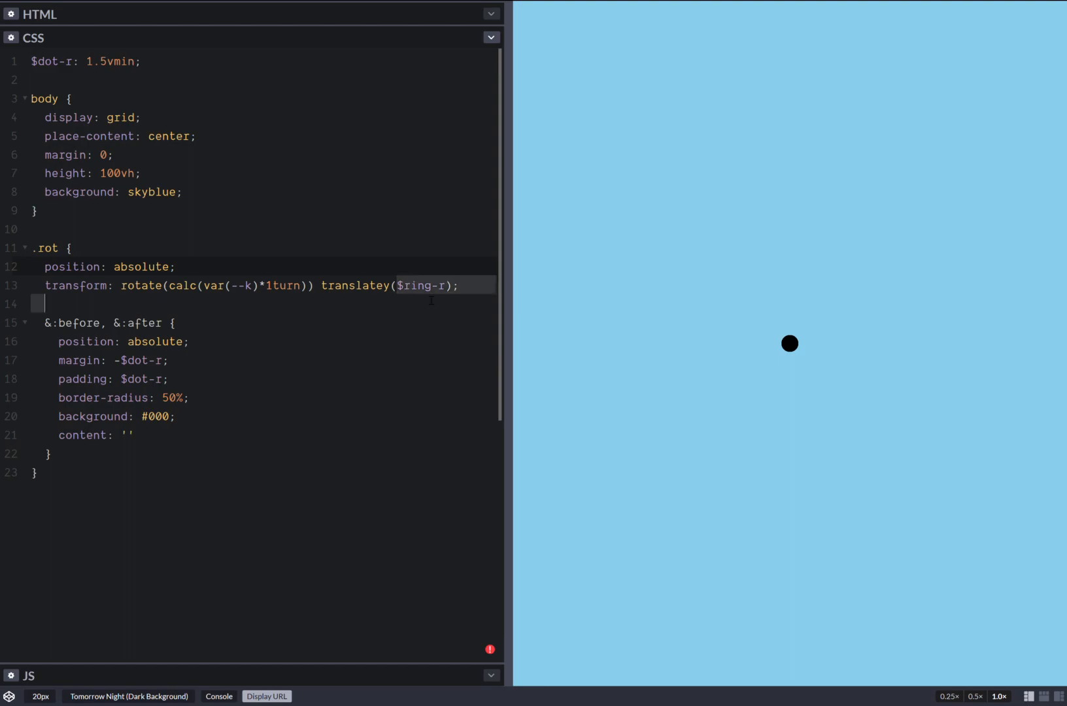
pyautogui.write('23')
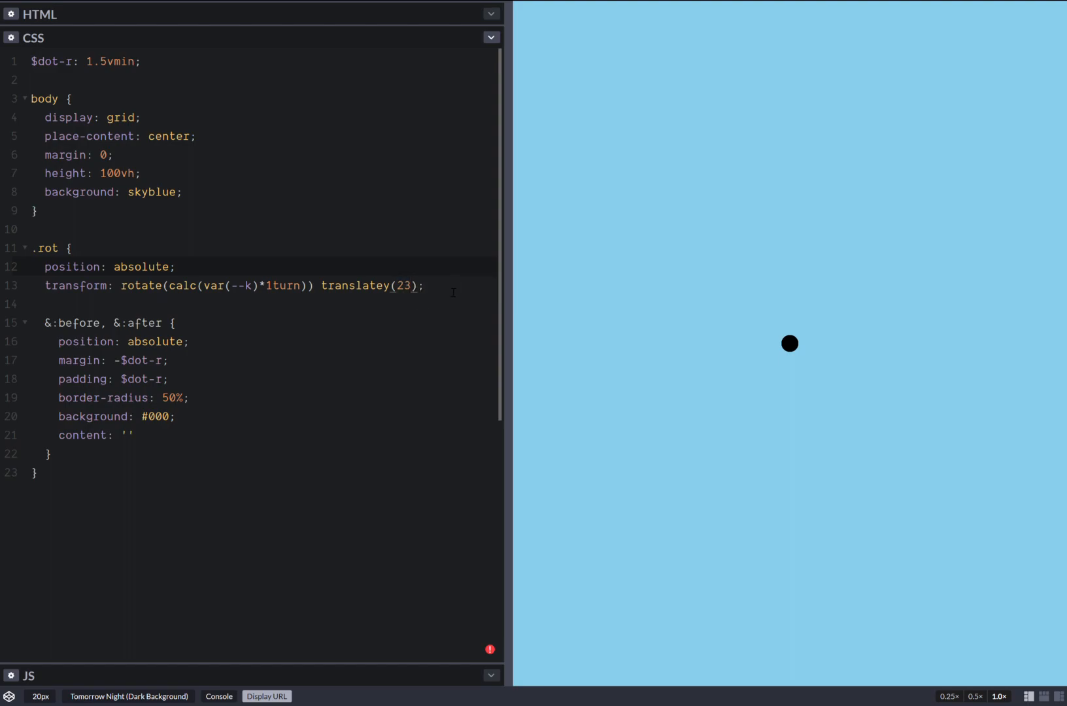
pyautogui.write('vmin')
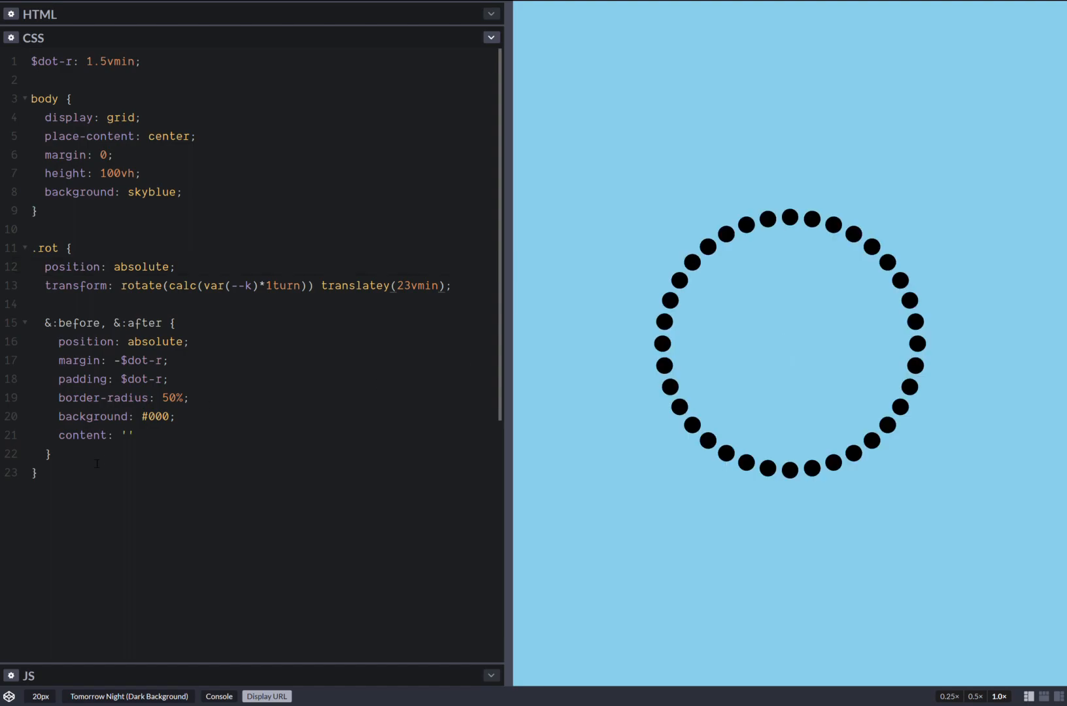
# Add a div { transform-style: preserve-3d } rule below the body rule
pyautogui.click(55, 212)
pyautogui.press('Return')
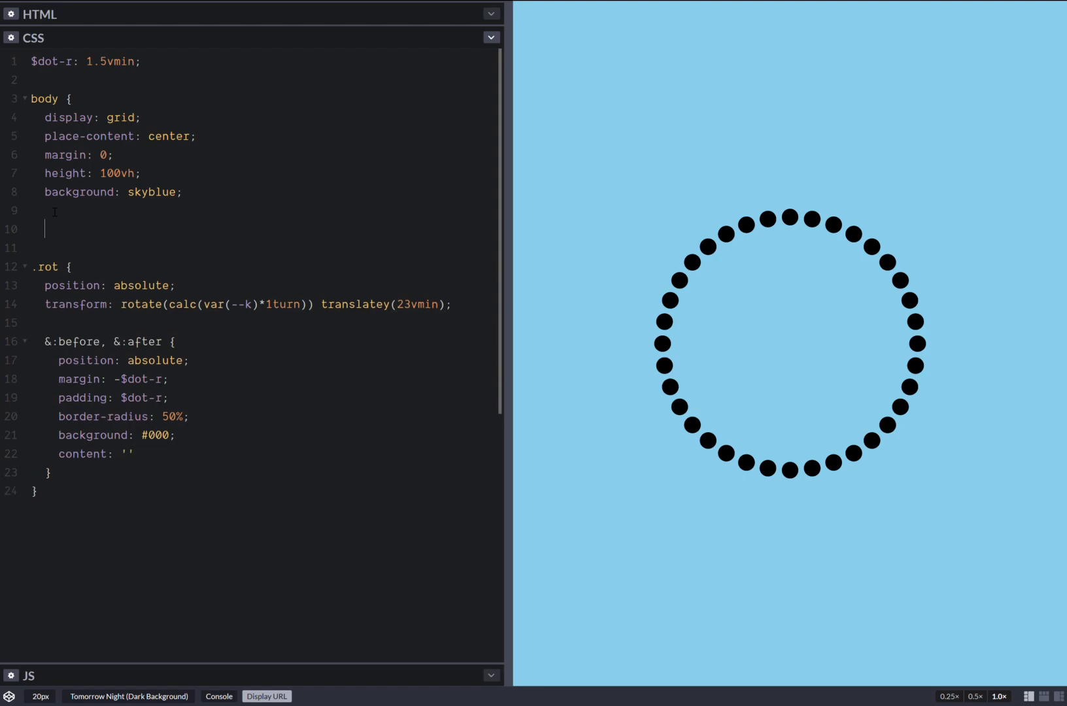
pyautogui.write('}')
pyautogui.press('Delete')
pyautogui.press('Return')
pyautogui.press('Return')
pyautogui.write('dib')
pyautogui.press('BackSpace')
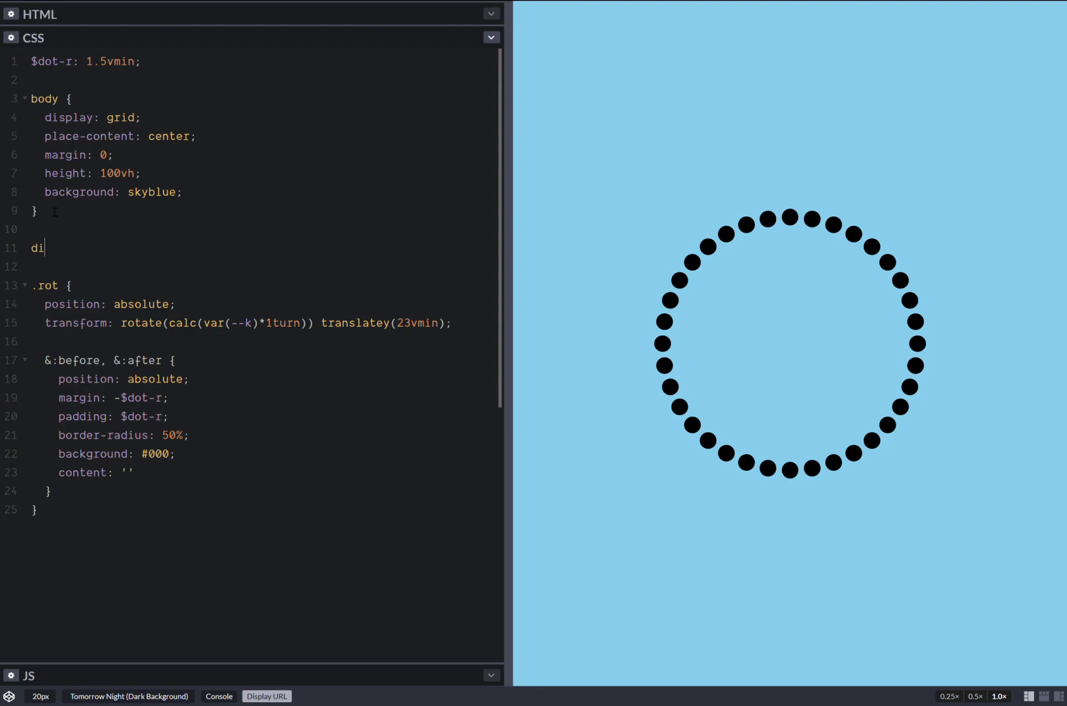
pyautogui.write('v { ')
pyautogui.write('trfs')
pyautogui.press('Tab')
pyautogui.press('Right')
pyautogui.press('Delete')
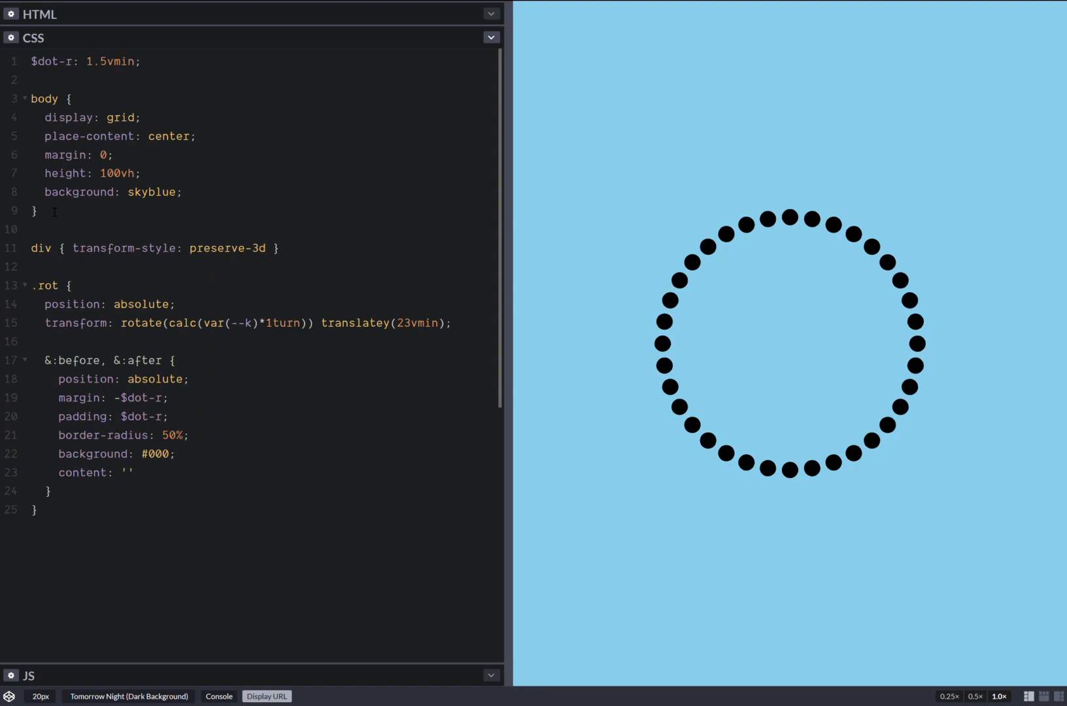
pyautogui.click(59, 512)
pyautogui.press('Return')
pyautogui.press('Return')
pyautogui.write('@')
pyautogui.write('keyframes')
pyautogui.write(' r {')
pyautogui.press('Return')
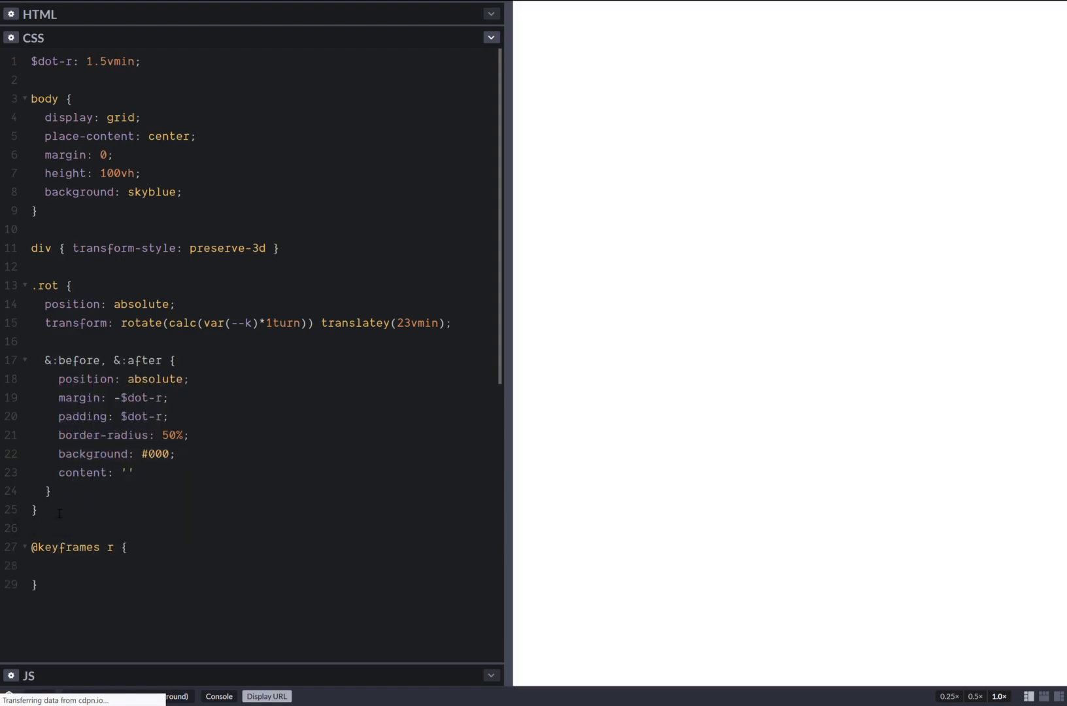
# Declare $p: perspective(9em) and $tz: translatez(1.75*$dot-r) below $dot-r
pyautogui.press('Return')
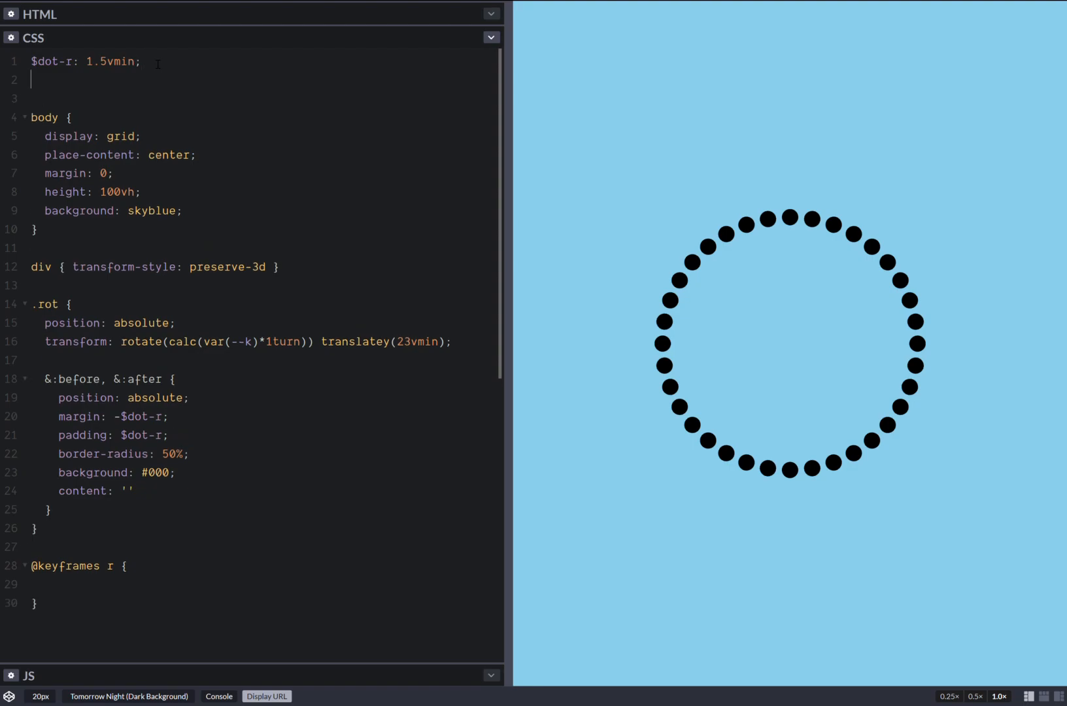
pyautogui.write('$p: ')
pyautogui.write('persian')
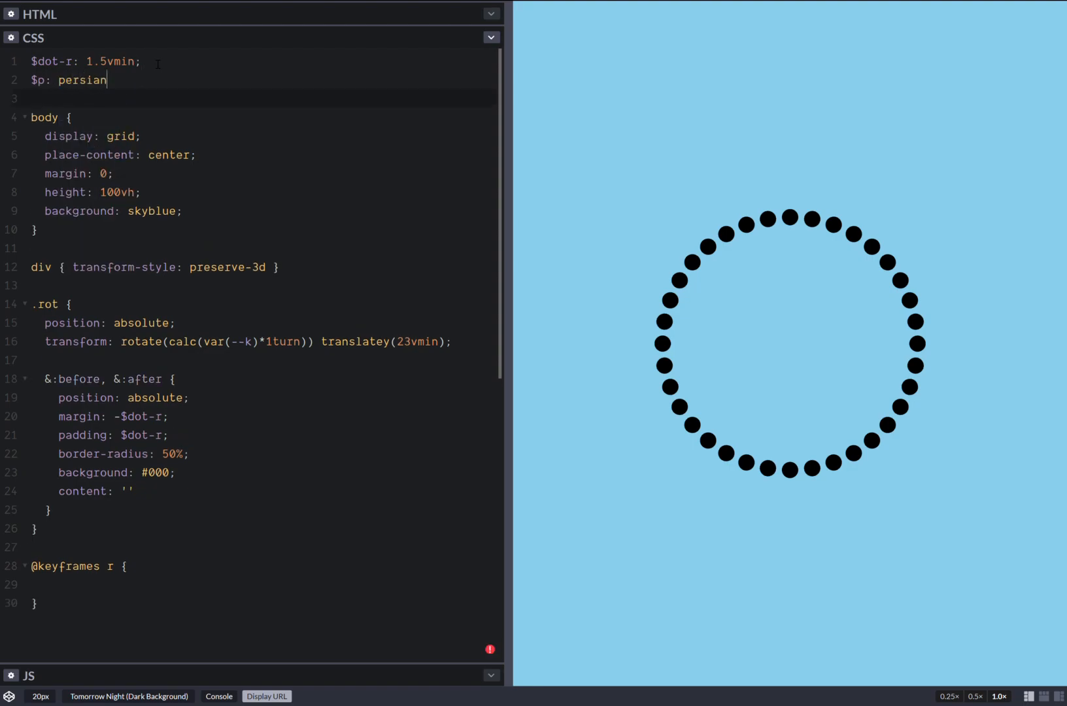
pyautogui.press('BackSpace')
pyautogui.press('BackSpace')
pyautogui.write('s')
pyautogui.press('Return')
pyautogui.write('(9e')
pyautogui.write('m);')
pyautogui.press('Return')
pyautogui.write('$tz')
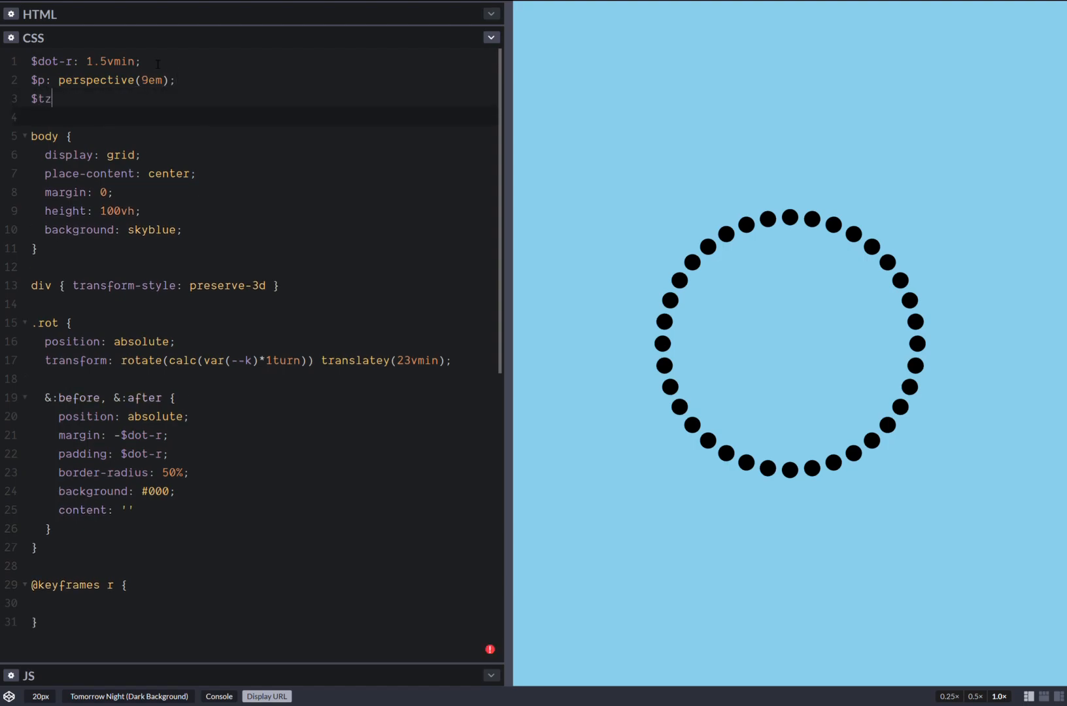
pyautogui.write(': ')
pyautogui.write('tr')
pyautogui.press('Up')
pyautogui.press('Up')
pyautogui.press('Return')
pyautogui.write('(1.')
pyautogui.write('75*$do')
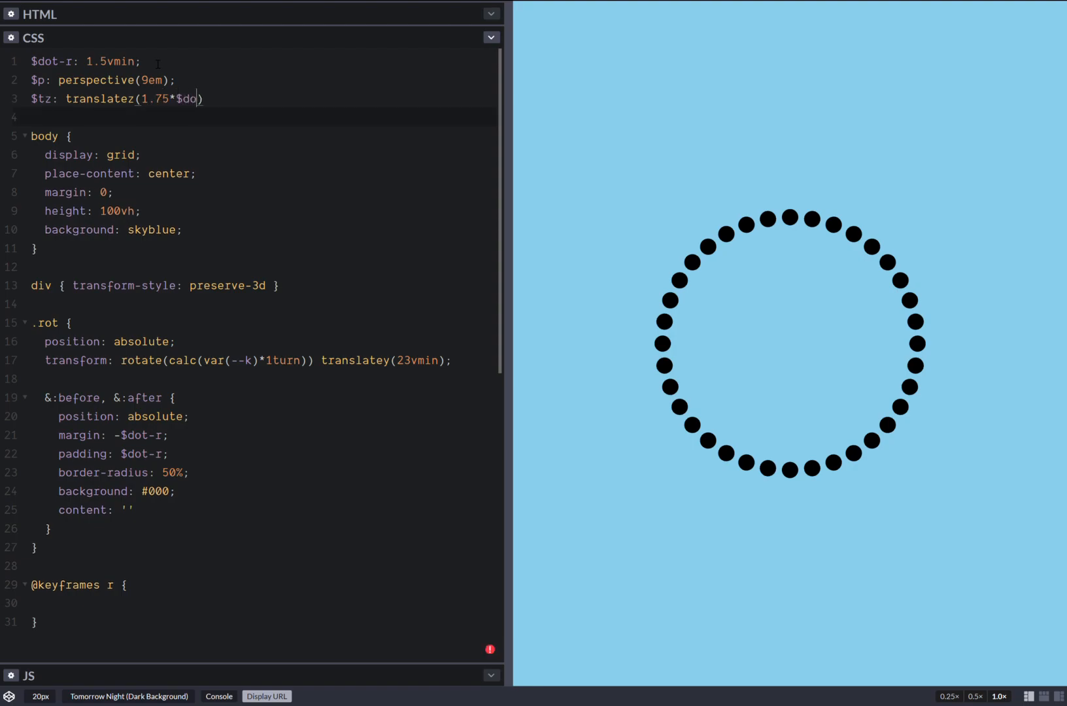
pyautogui.write('t-r);')
# Write the 0% keyframe with transform: $p rotatex(0deg) $tz
pyautogui.click(85, 611)
pyautogui.write('0')
pyautogui.write('% {')
pyautogui.press('Left')
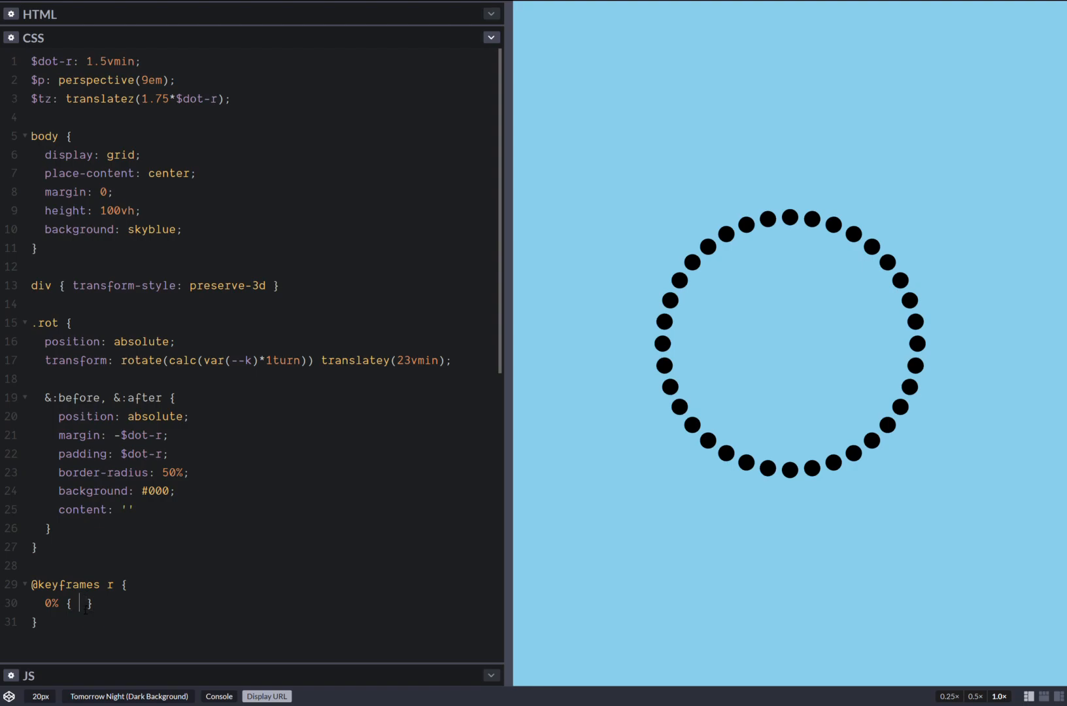
pyautogui.write('trf')
pyautogui.press('Tab')
pyautogui.write('$')
pyautogui.write('p rot;')
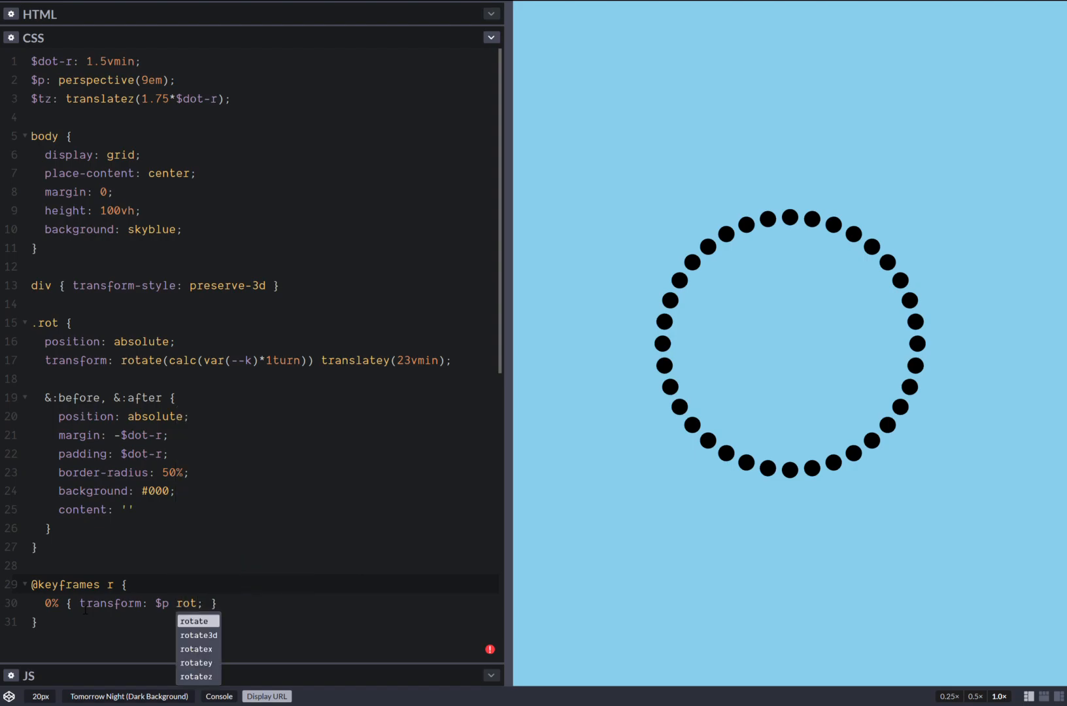
pyautogui.press('Down')
pyautogui.press('Down')
pyautogui.press('Return')
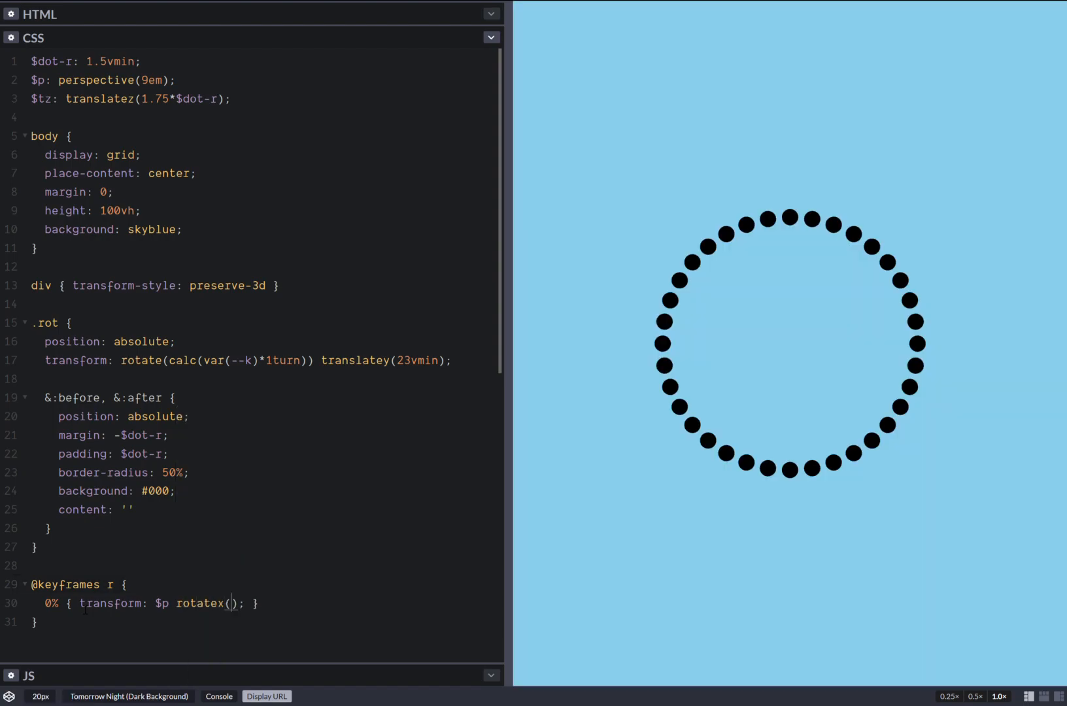
pyautogui.write('0deg')
# Copy rotatex(0deg) and paste a second one after $tz, dropping the trailing semicolon
pyautogui.hotkey('ctrl', 'Left')
pyautogui.hotkey('ctrl', 'Left')
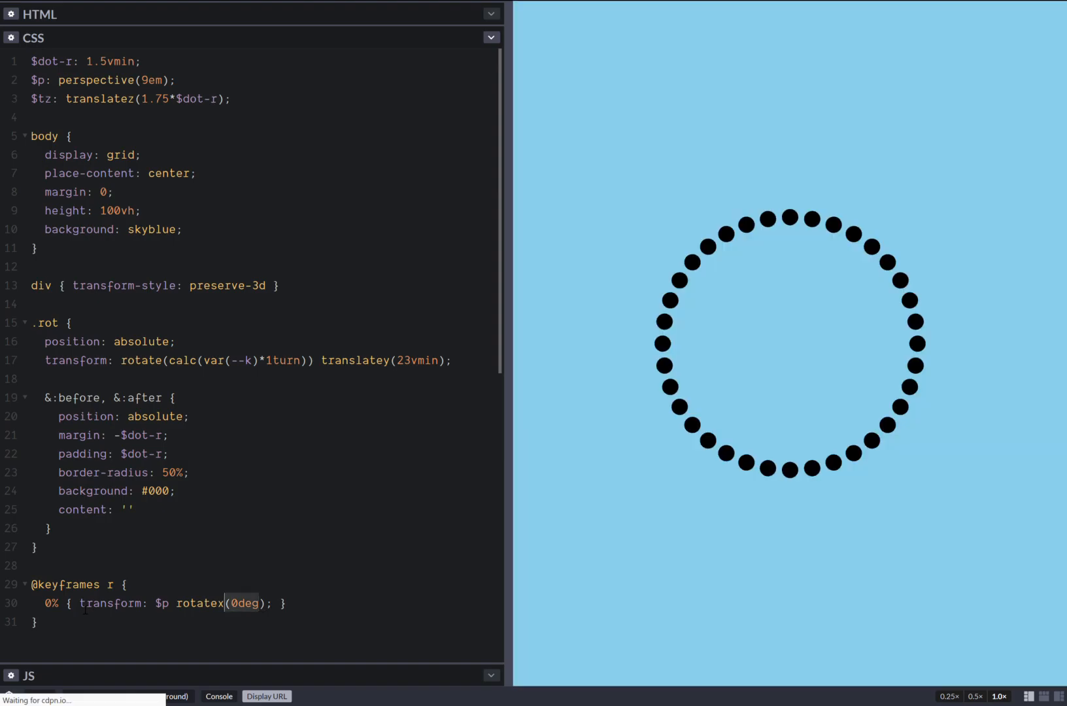
pyautogui.hotkey('ctrl', 'Left')
pyautogui.hotkey('ctrl', 'Left')
pyautogui.hotkey('ctrl', 'Right')
pyautogui.hotkey('ctrl', 'Right')
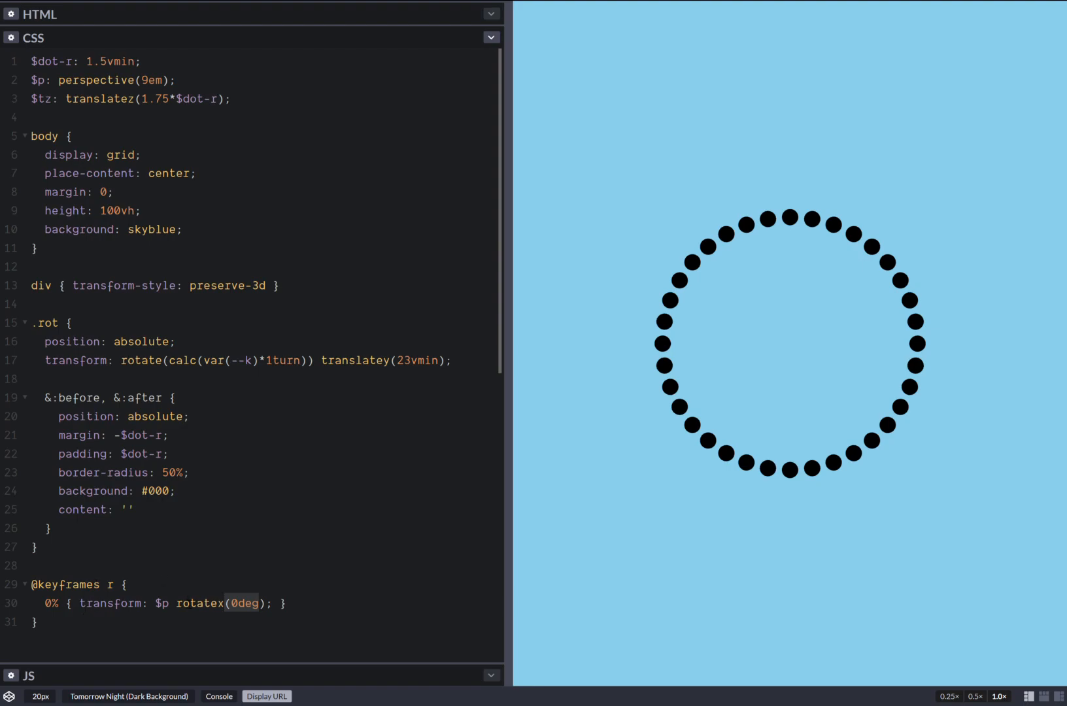
pyautogui.hotkey('ctrl', 'shift', 'Left')
pyautogui.hotkey('shift', 'Right')
pyautogui.hotkey('shift', 'Right')
pyautogui.hotkey('shift', 'Right')
pyautogui.hotkey('shift', 'Right')
pyautogui.hotkey('shift', 'Right')
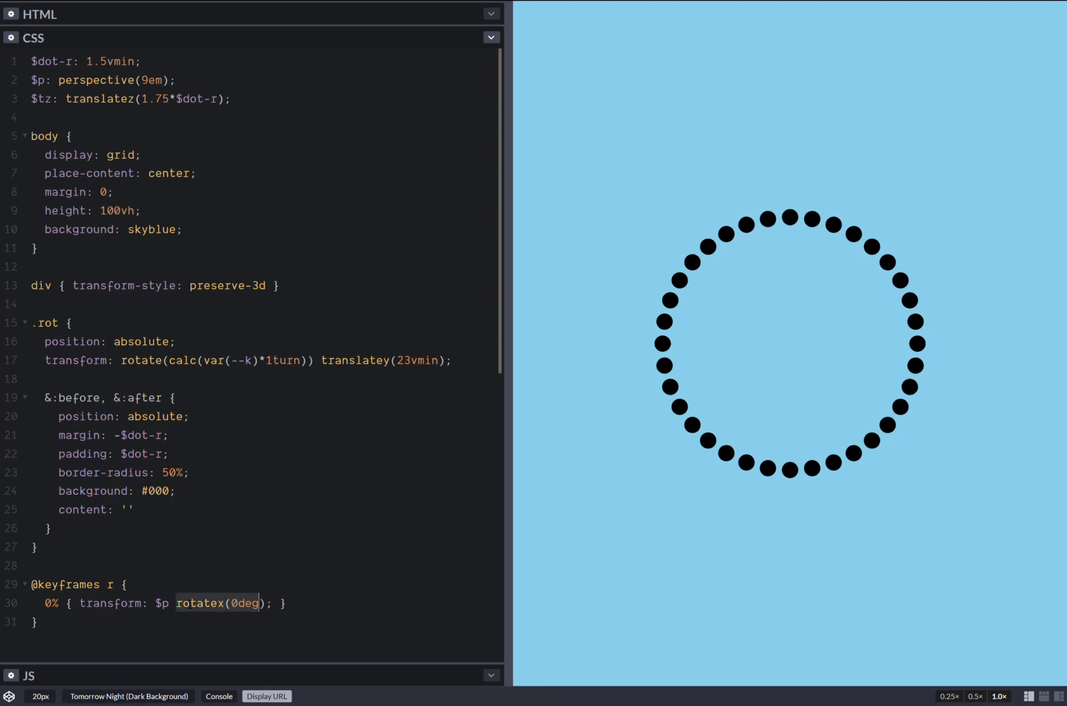
pyautogui.hotkey('shift', 'Right')
pyautogui.hotkey('ctrl', 'c')
pyautogui.press('Right')
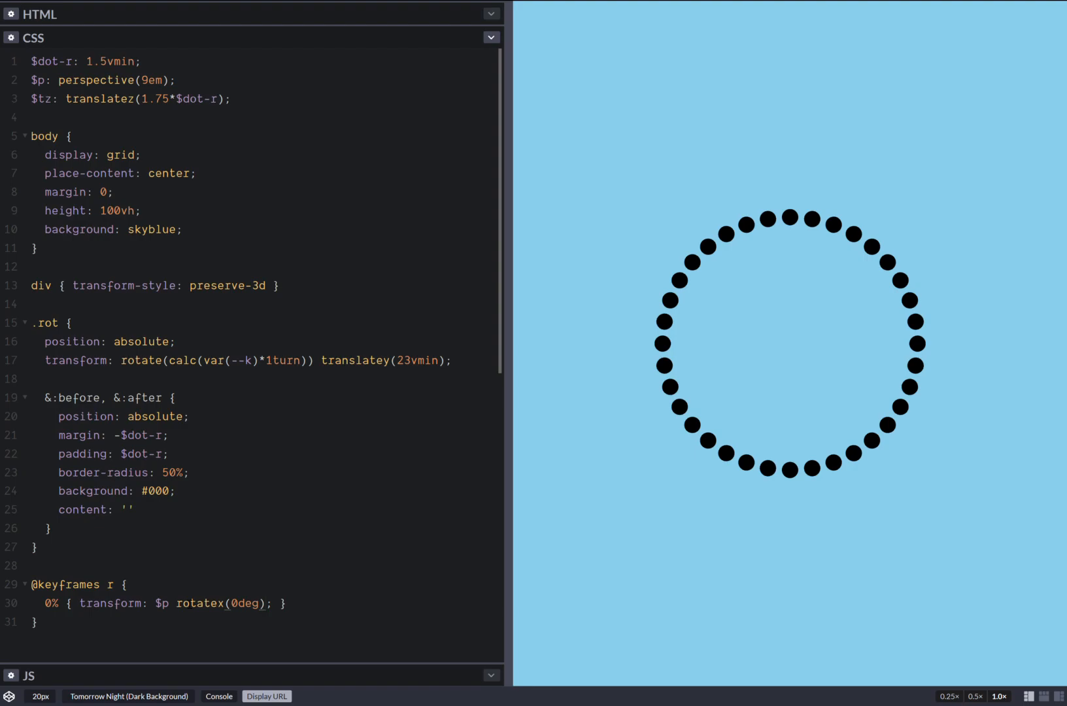
pyautogui.write('$tx')
pyautogui.hotkey('ctrl', 'v')
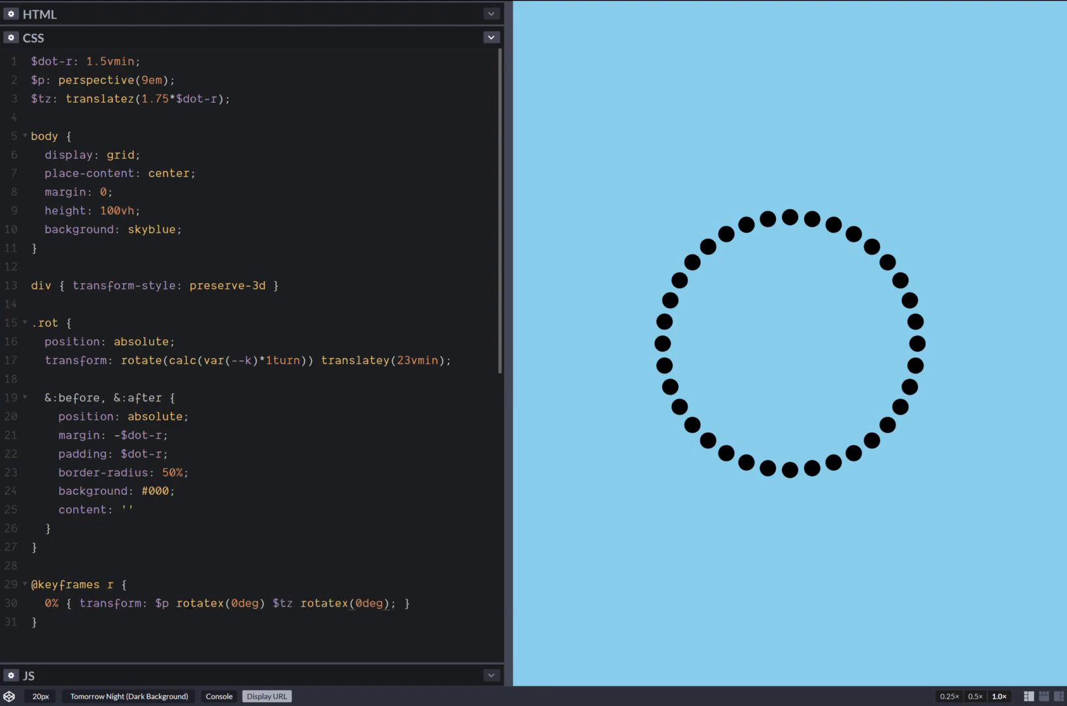
pyautogui.press('Delete')
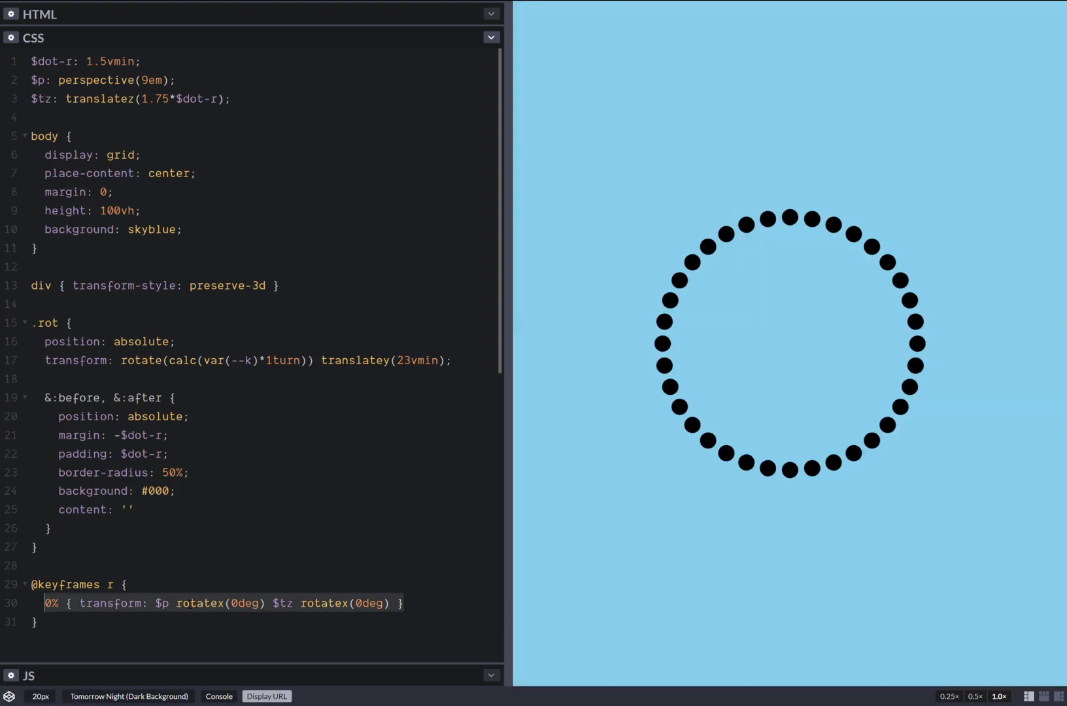
# Duplicate the keyframe as 100% and replace both 0deg rotations with 1turn
pyautogui.press('Return')
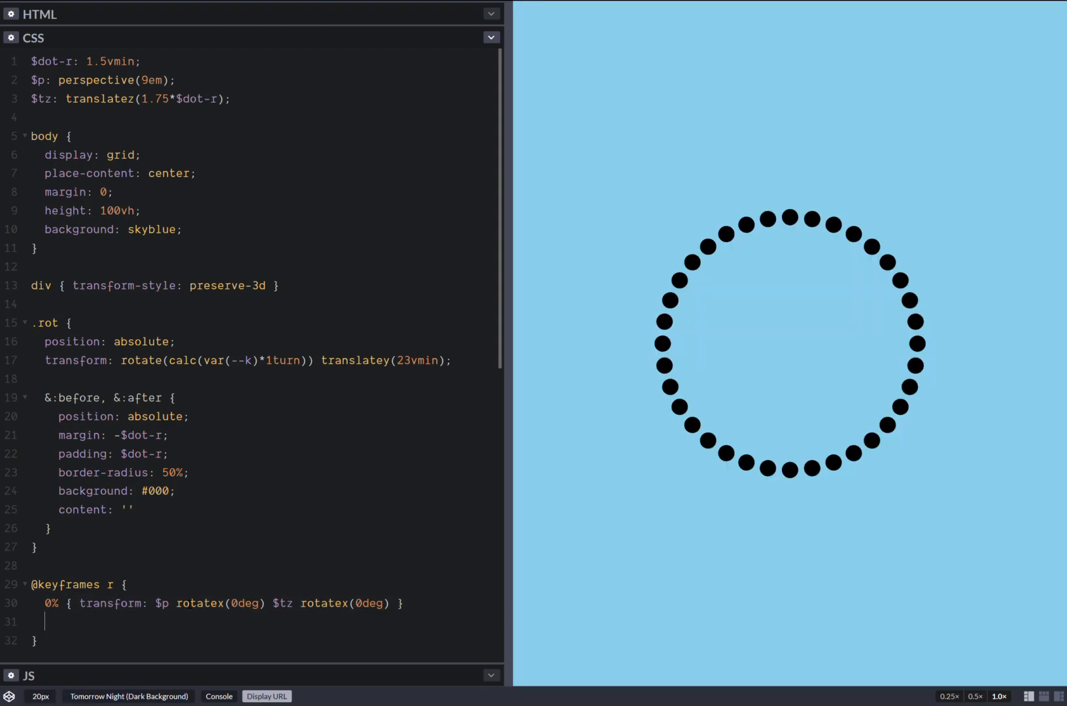
pyautogui.write('0% { transform: $p rotatex(0deg) $tz rotatex(0deg) }')
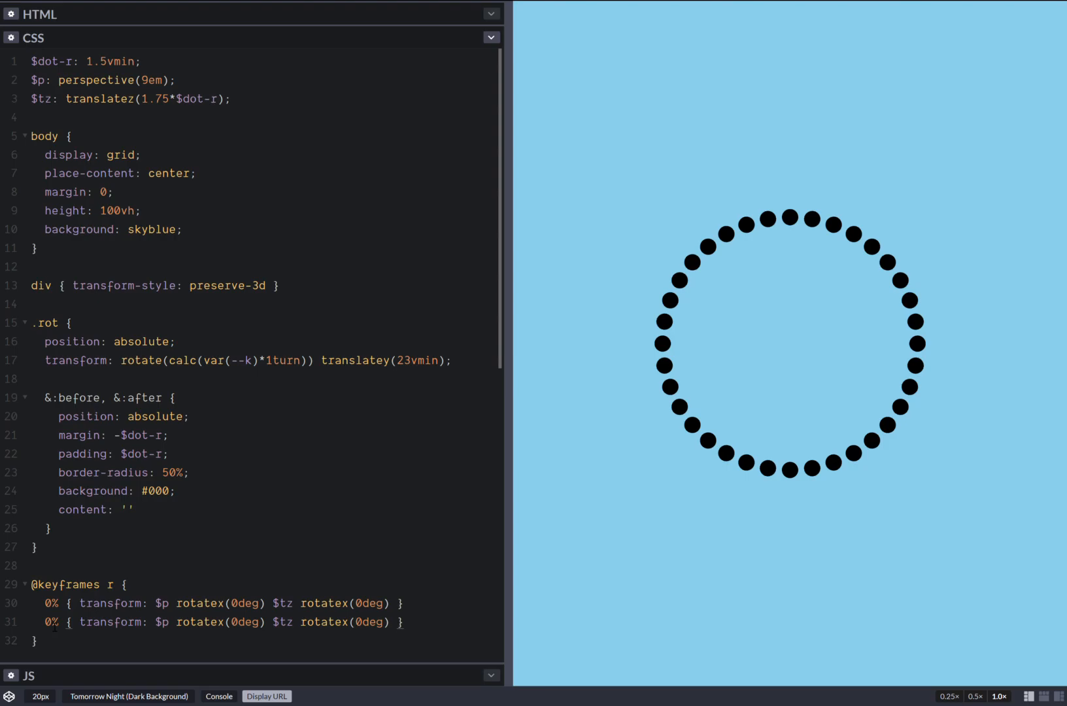
pyautogui.click(49, 623)
pyautogui.write('10')
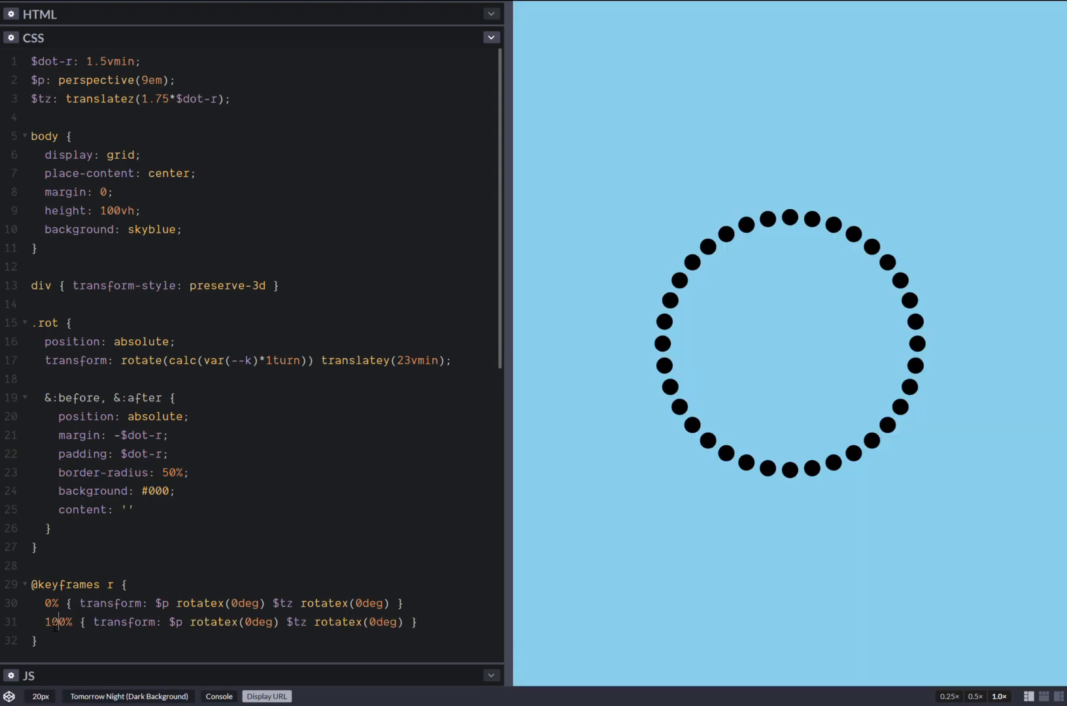
pyautogui.doubleClick(252, 630)
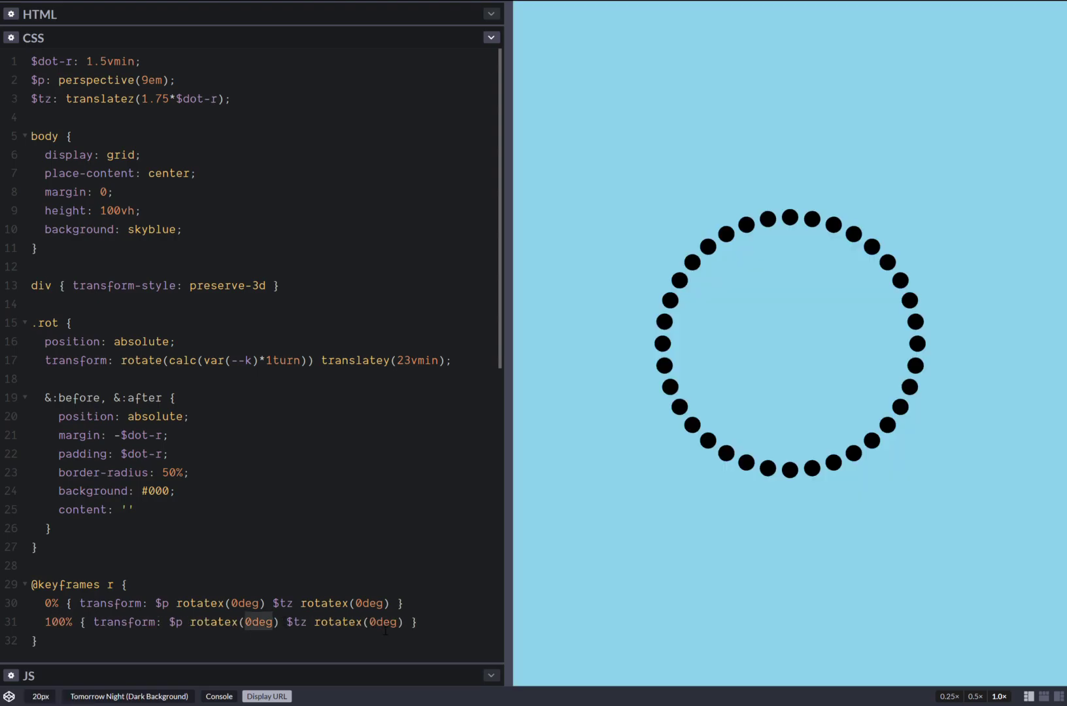
pyautogui.keyDown('ctrl'); pyautogui.doubleClick(386, 630); pyautogui.keyUp('ctrl')
pyautogui.press('BackSpace')
pyautogui.write('1turn')
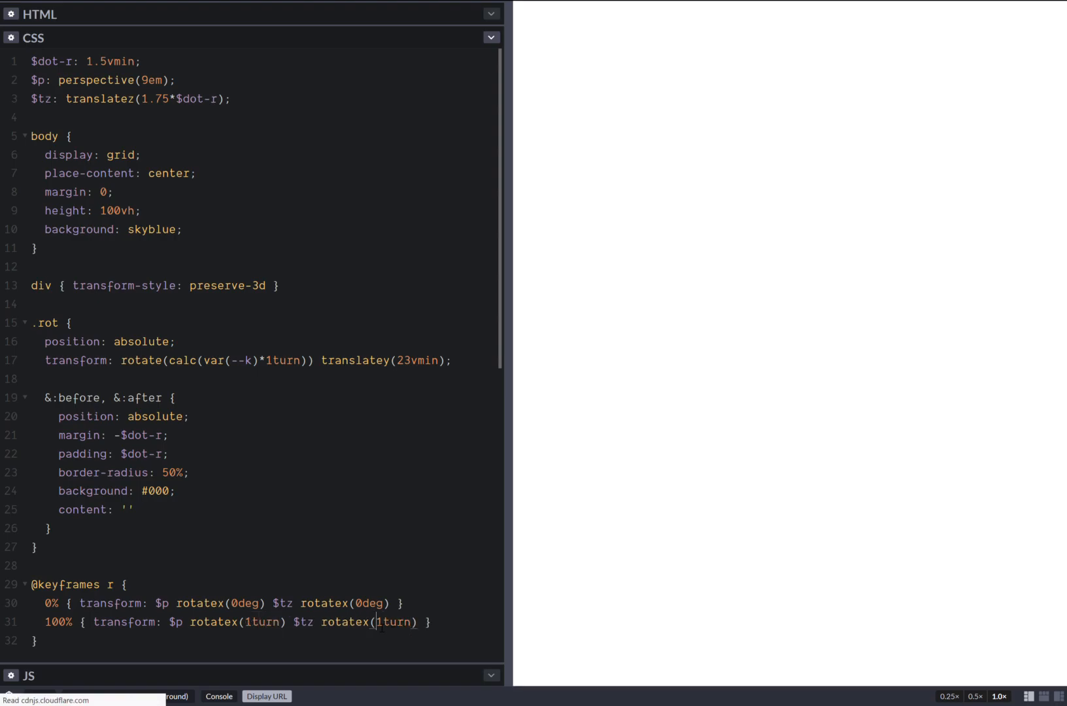
pyautogui.write('-')
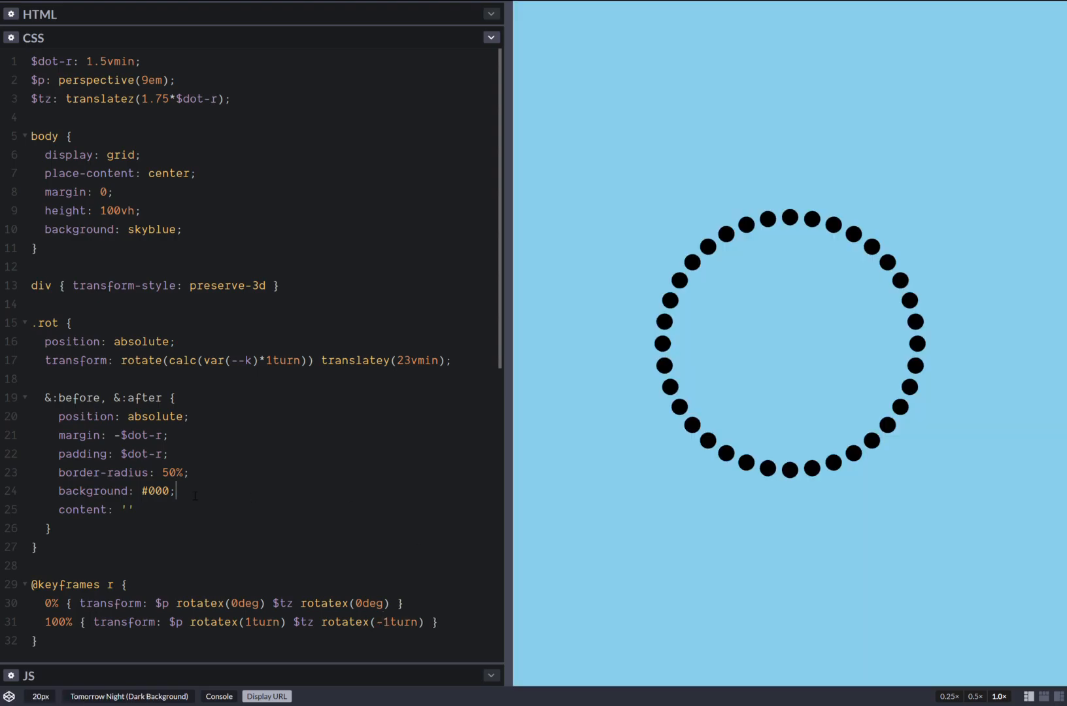
# Counter-rotate the end keyframe by -1turn and run animation r $t linear infinite on the dots
pyautogui.press('Return')
pyautogui.write('ani')
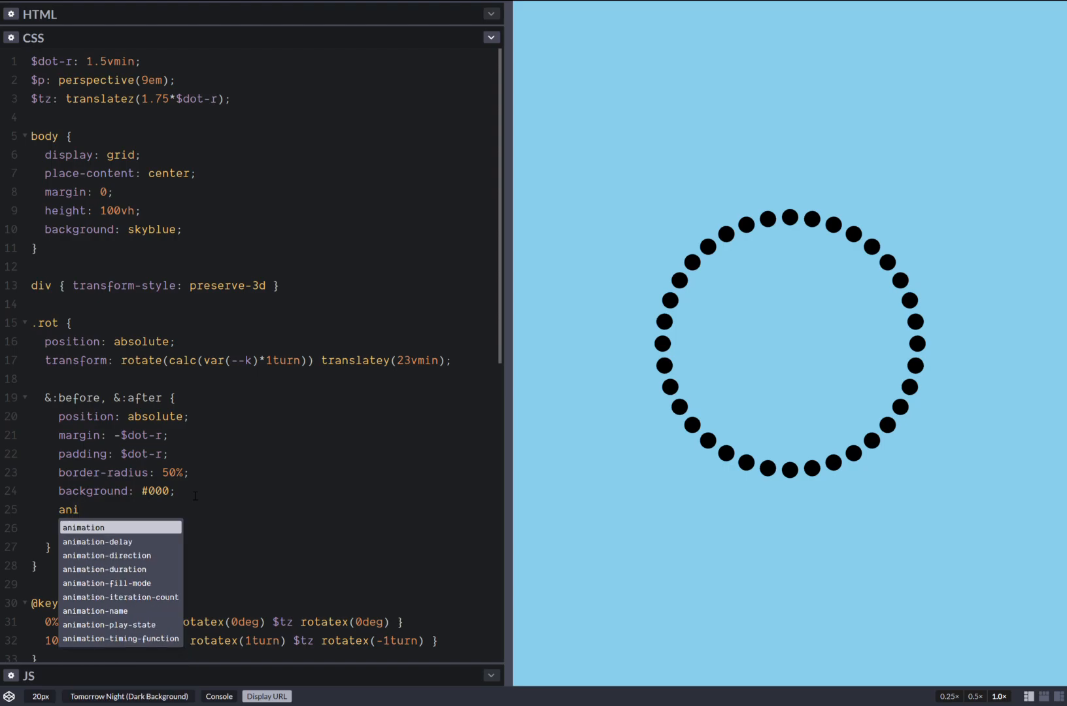
pyautogui.press('Return')
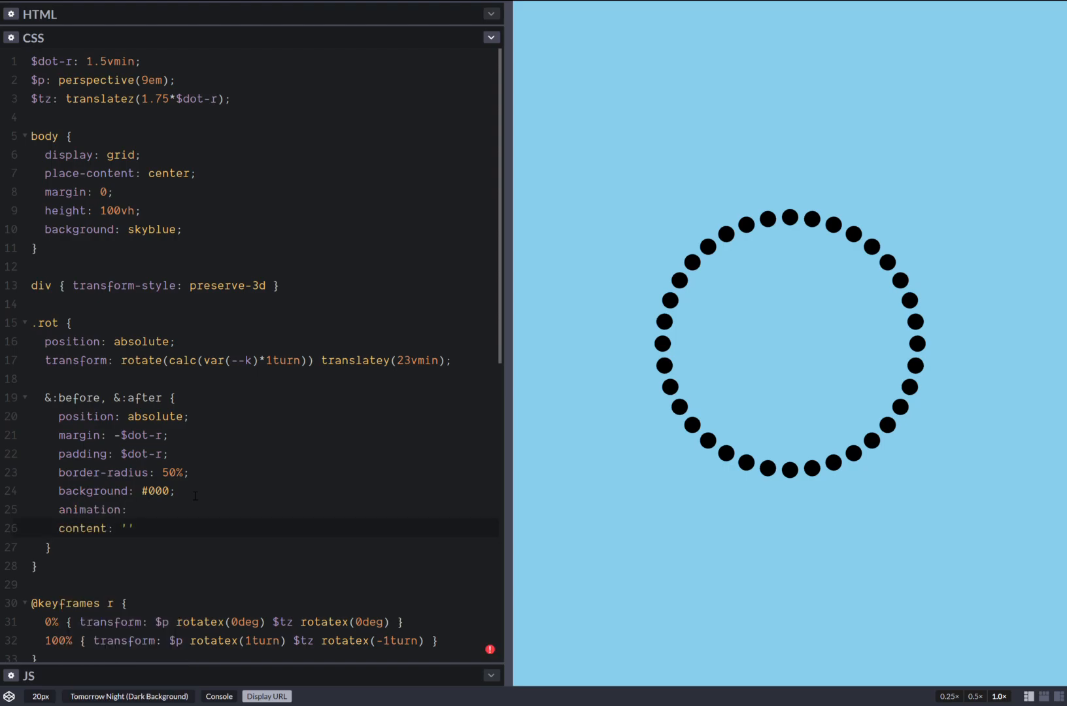
pyautogui.press('Up')
pyautogui.write('r ')
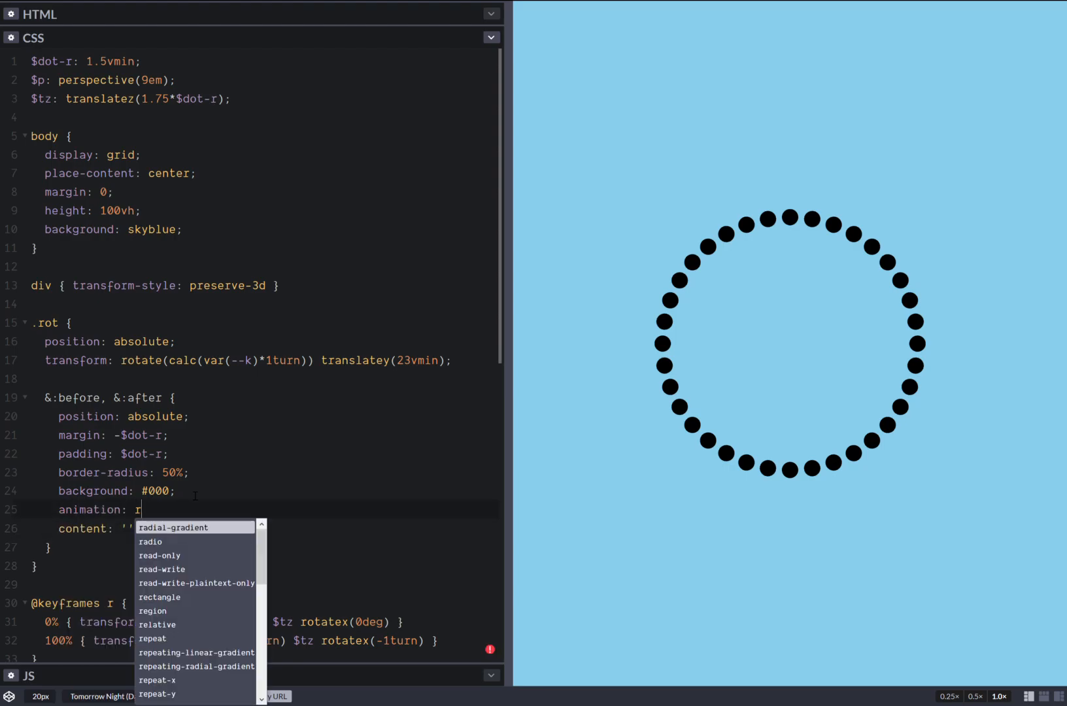
pyautogui.write('$t')
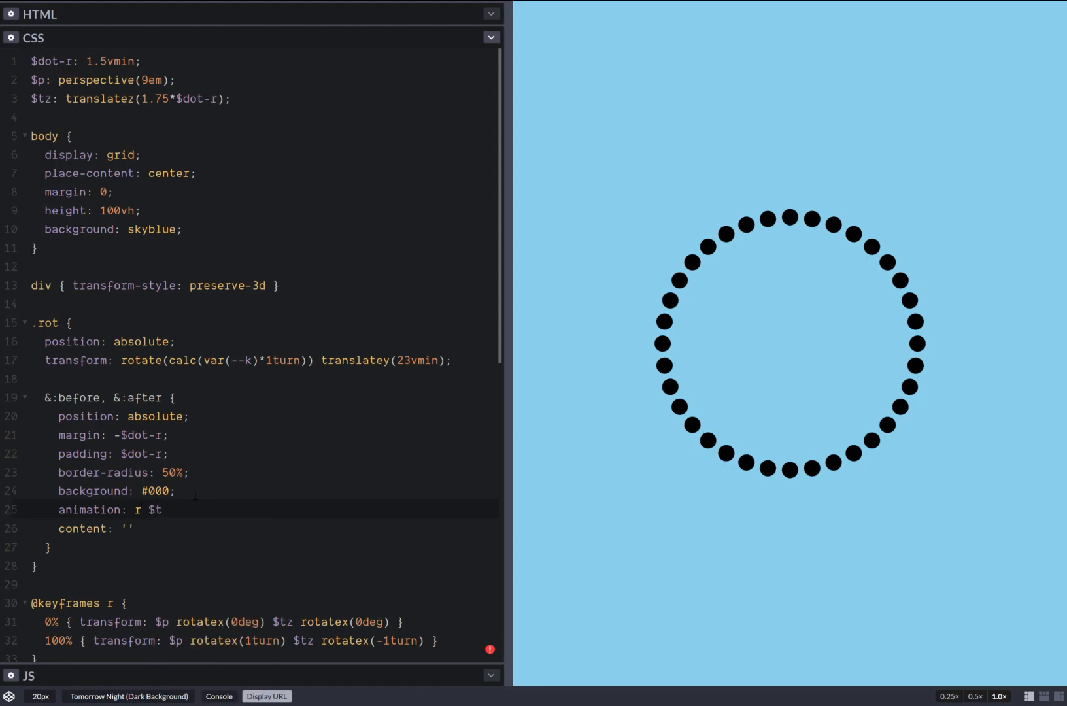
pyautogui.write(' linear ')
pyautogui.write('infinite')
pyautogui.write(';')
# Declare --i: 0 in the &:before, &:after rule and define $t: 2s beside the other variables
pyautogui.click(191, 399)
pyautogui.press('Return')
pyautogui.write('--i:')
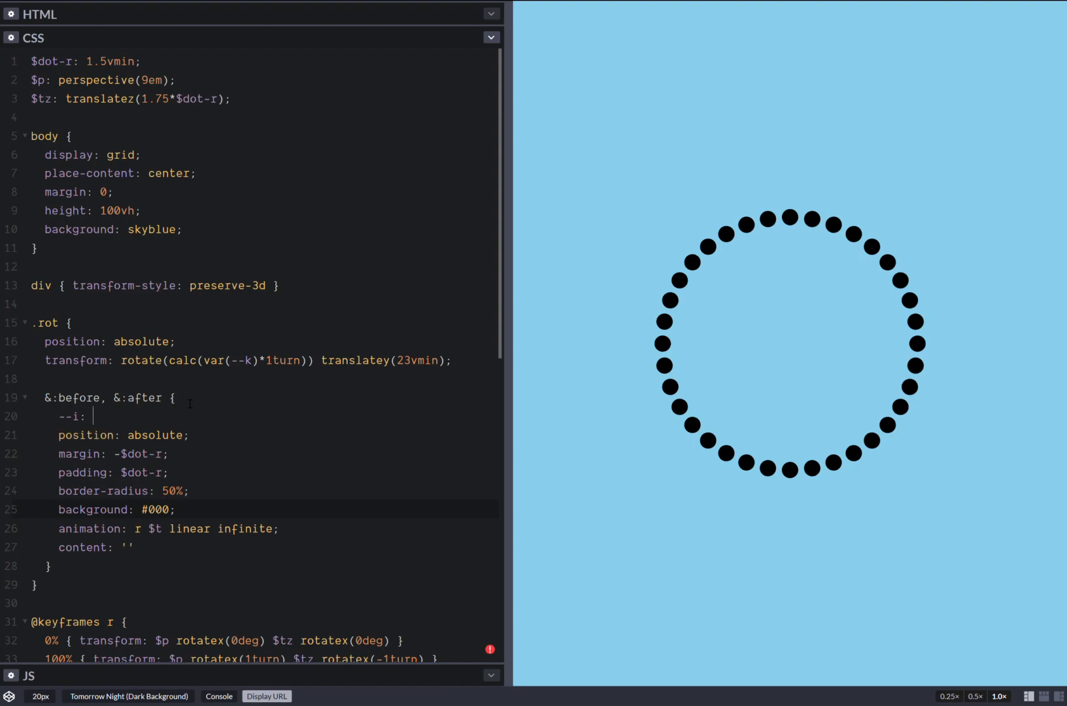
pyautogui.write(' 0;')
pyautogui.hotkey('shift', 'Left')
pyautogui.hotkey('shift', 'Left')
pyautogui.hotkey('shift', 'Left')
pyautogui.hotkey('shift', 'Left')
pyautogui.click(261, 110)
pyautogui.press('Return')
pyautogui.write('$t:')
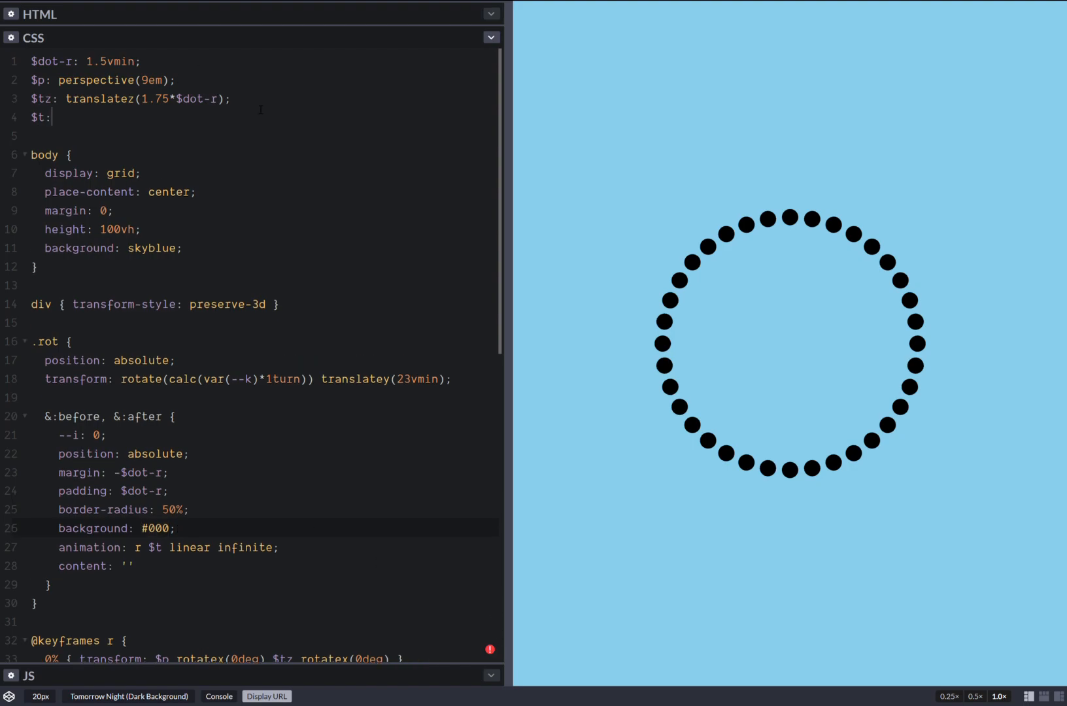
pyautogui.write(' 2s;')
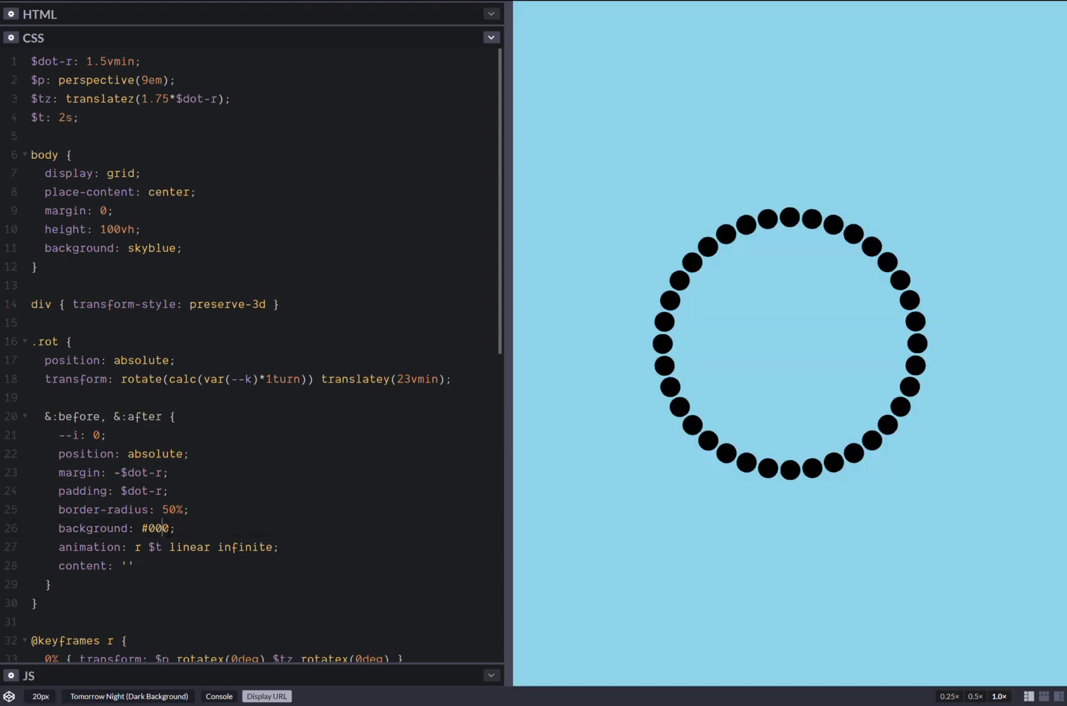
# Replace the dots' #000 background with hsl(0, 0%, calc(var(--i)*100%))
pyautogui.moveTo(146, 528); pyautogui.dragTo(169, 528)
pyautogui.press('BackSpace')
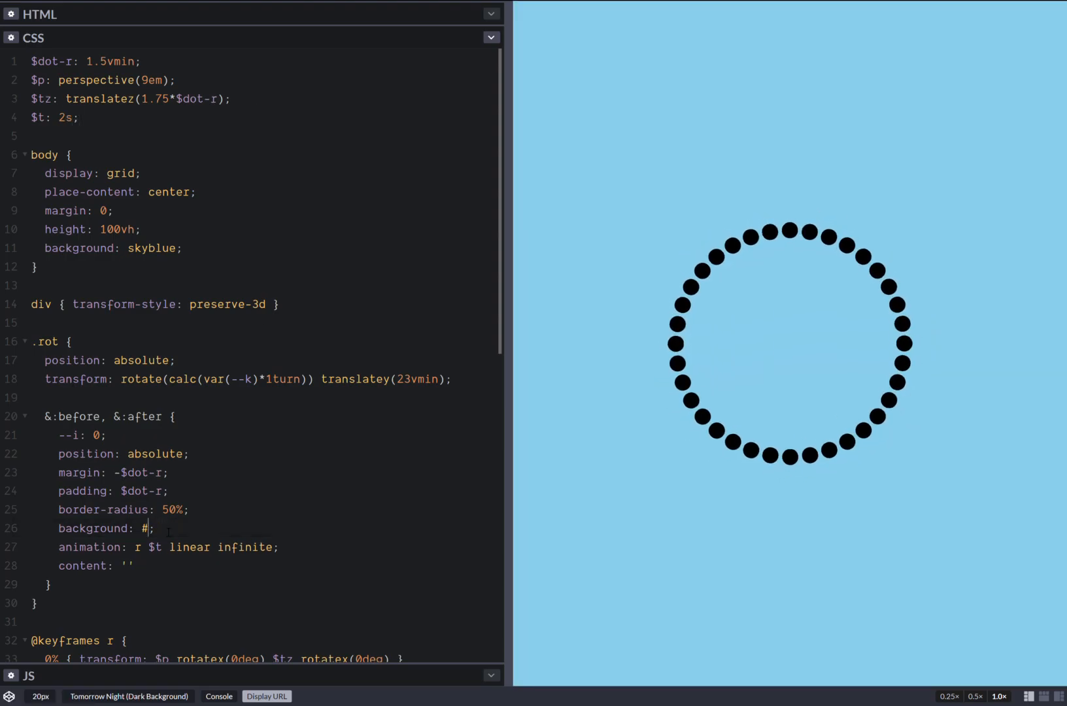
pyautogui.write('hsk')
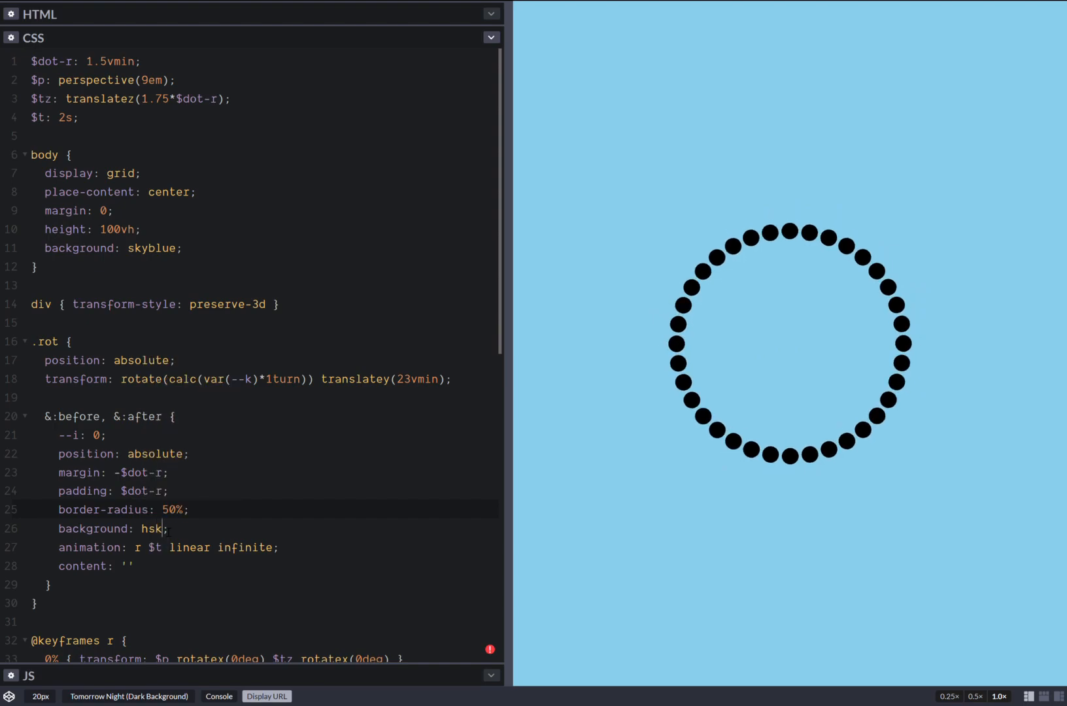
pyautogui.press('BackSpace')
pyautogui.write('l()')
pyautogui.write('0, 0')
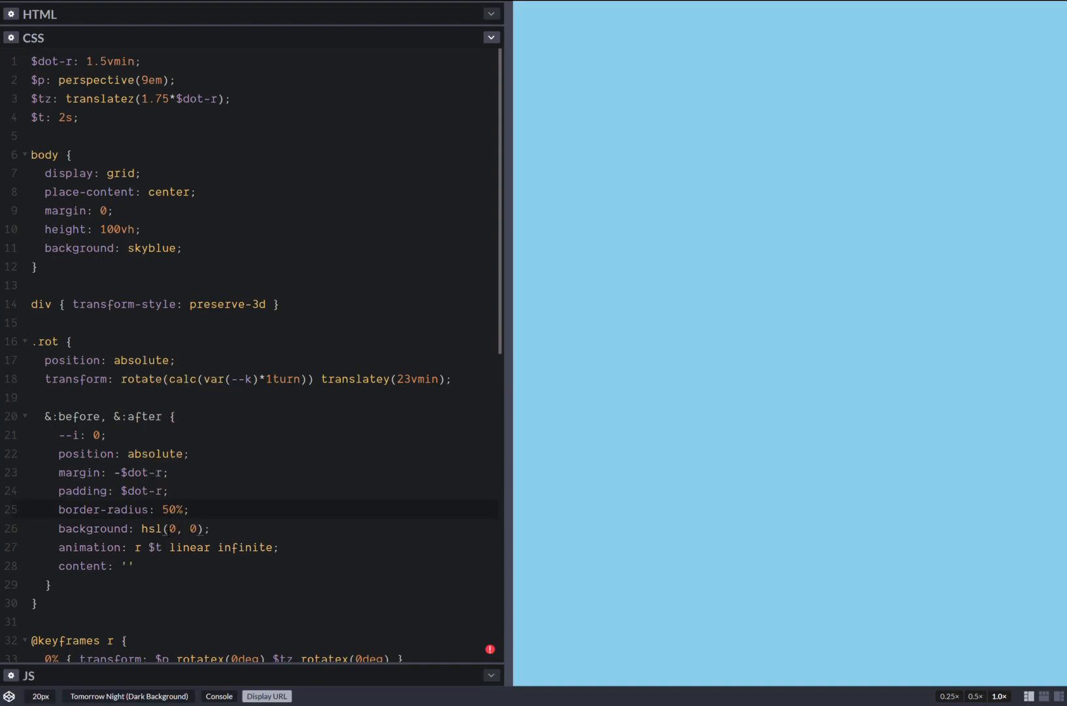
pyautogui.write('%, ')
pyautogui.write('ca')
pyautogui.press('Return')
pyautogui.write('(')
pyautogui.write('var(--i')
pyautogui.write(')*100')
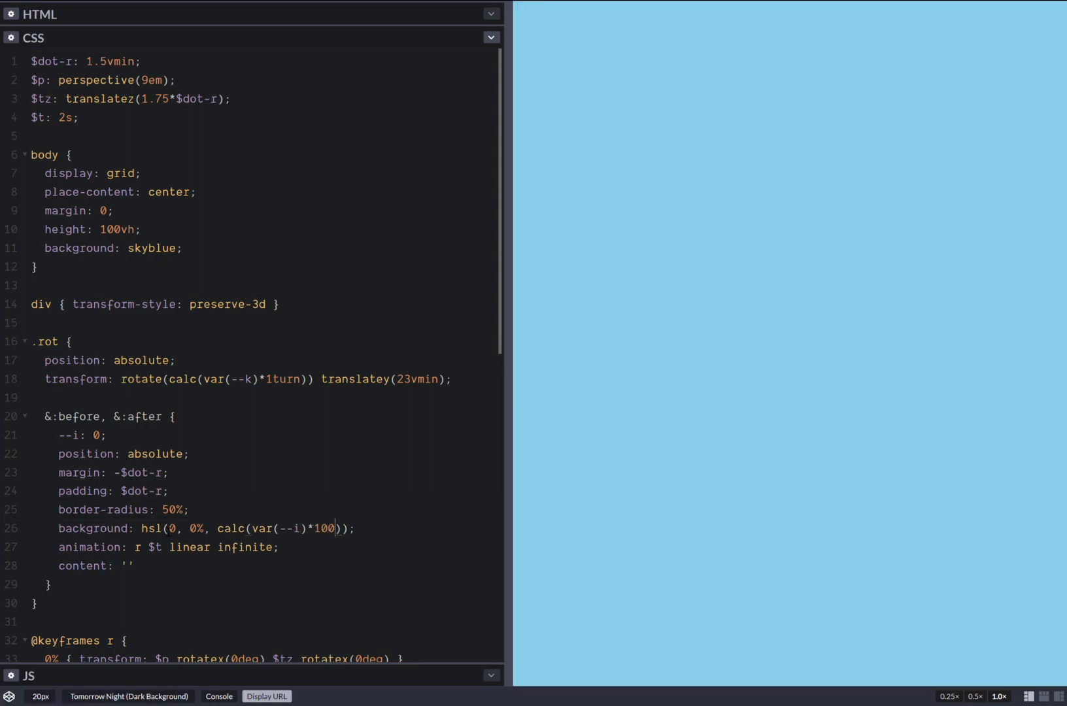
pyautogui.write('%')
# Add an &:after rule setting --i: 1 so the after dots turn white
pyautogui.click(78, 588)
pyautogui.press('Return')
pyautogui.press('Return')
pyautogui.write('&:a')
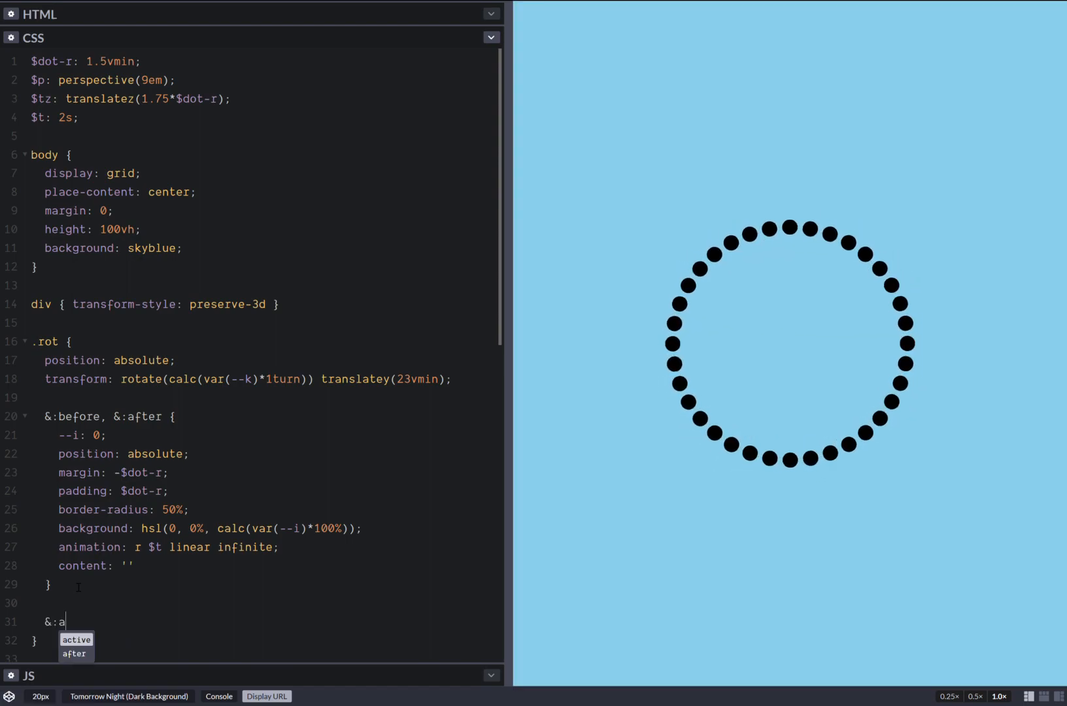
pyautogui.write('fter { ')
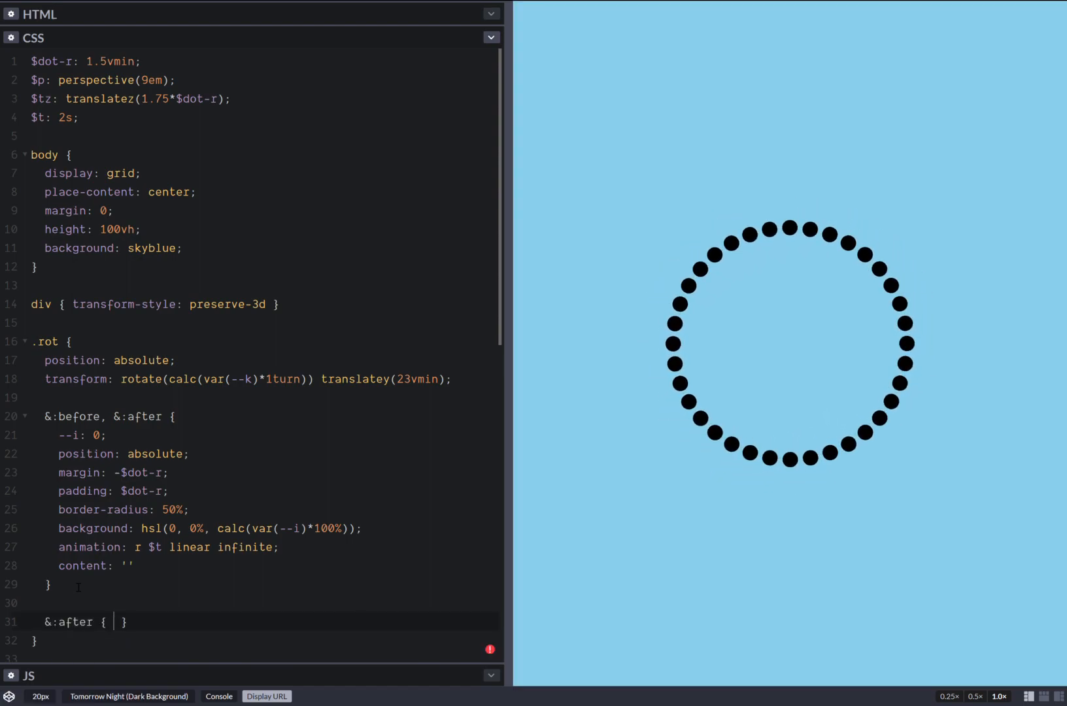
pyautogui.write('--i')
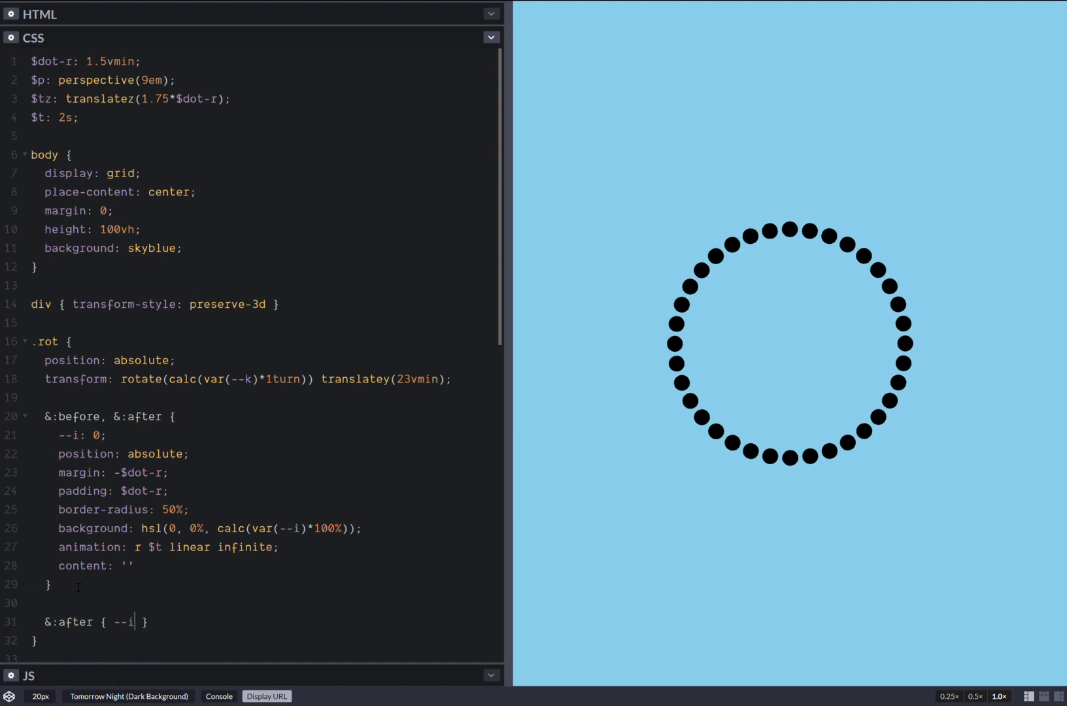
pyautogui.write(': 1')
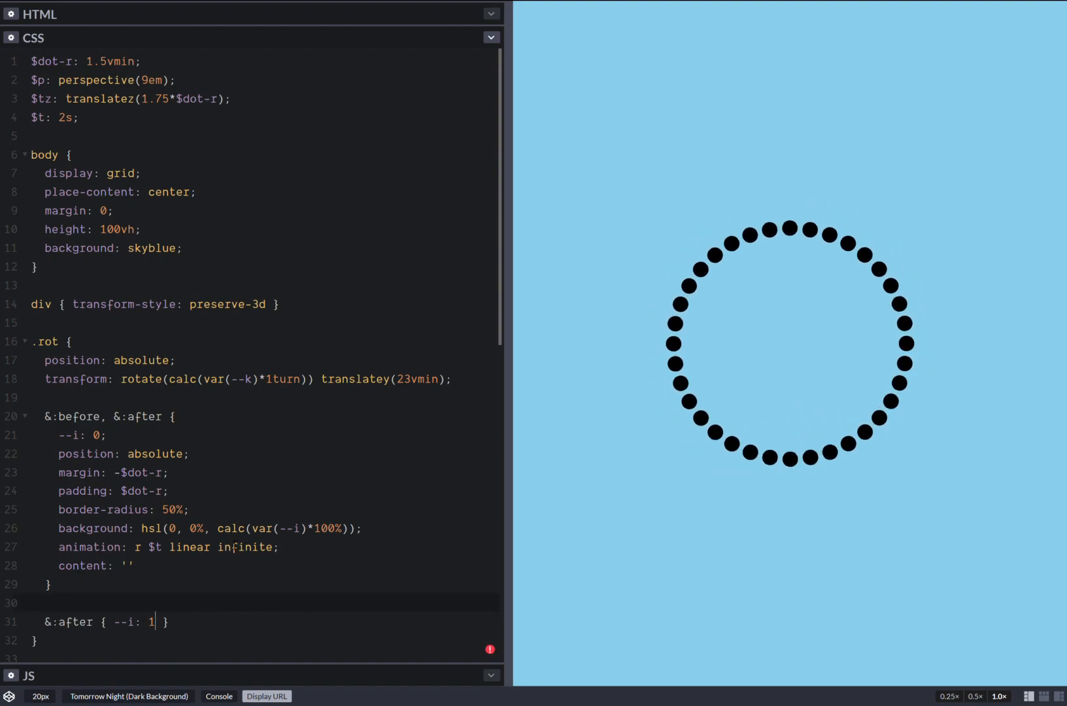
pyautogui.write(' c ')
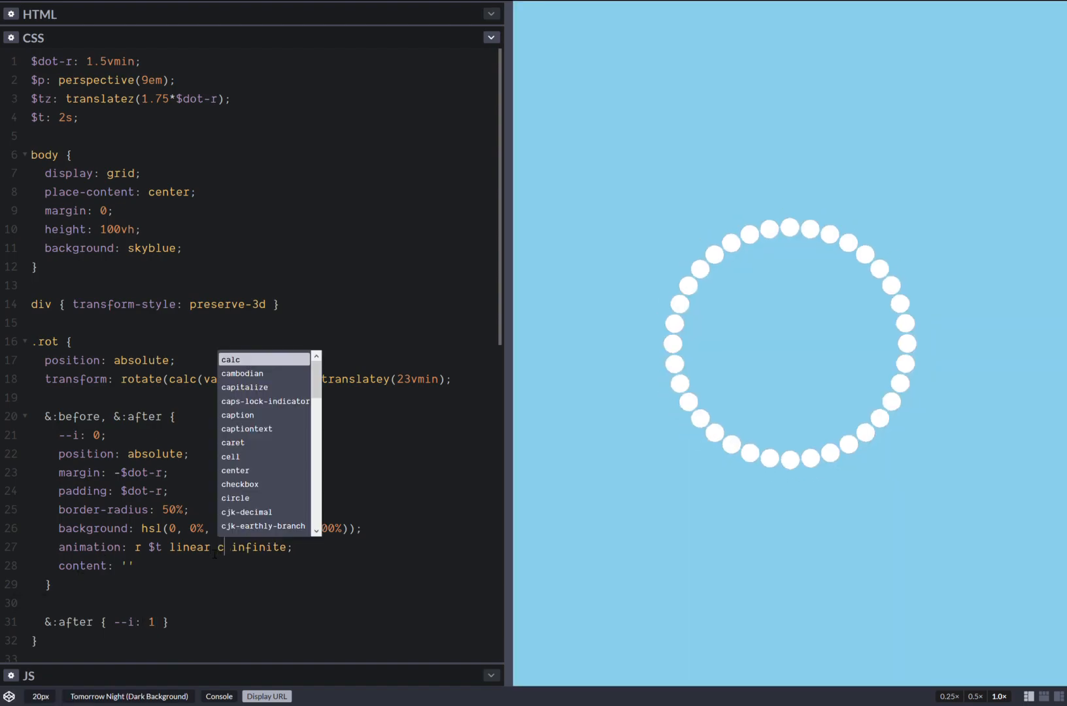
pyautogui.write('alc(')
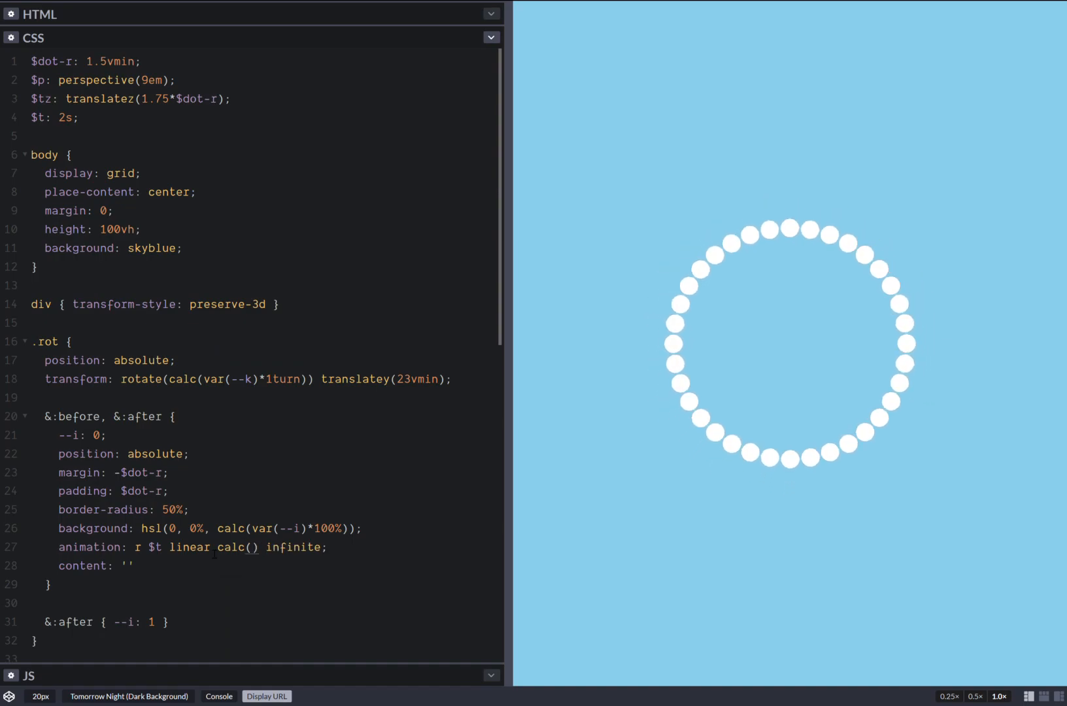
pyautogui.write('.5*va')
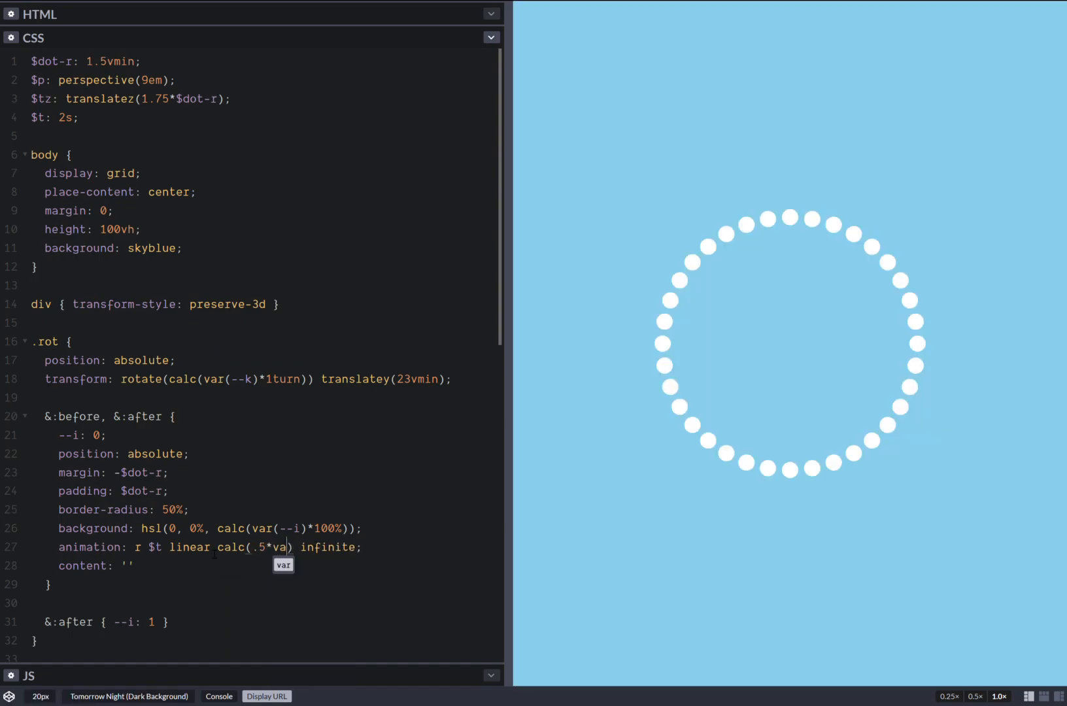
pyautogui.write('r(--i)')
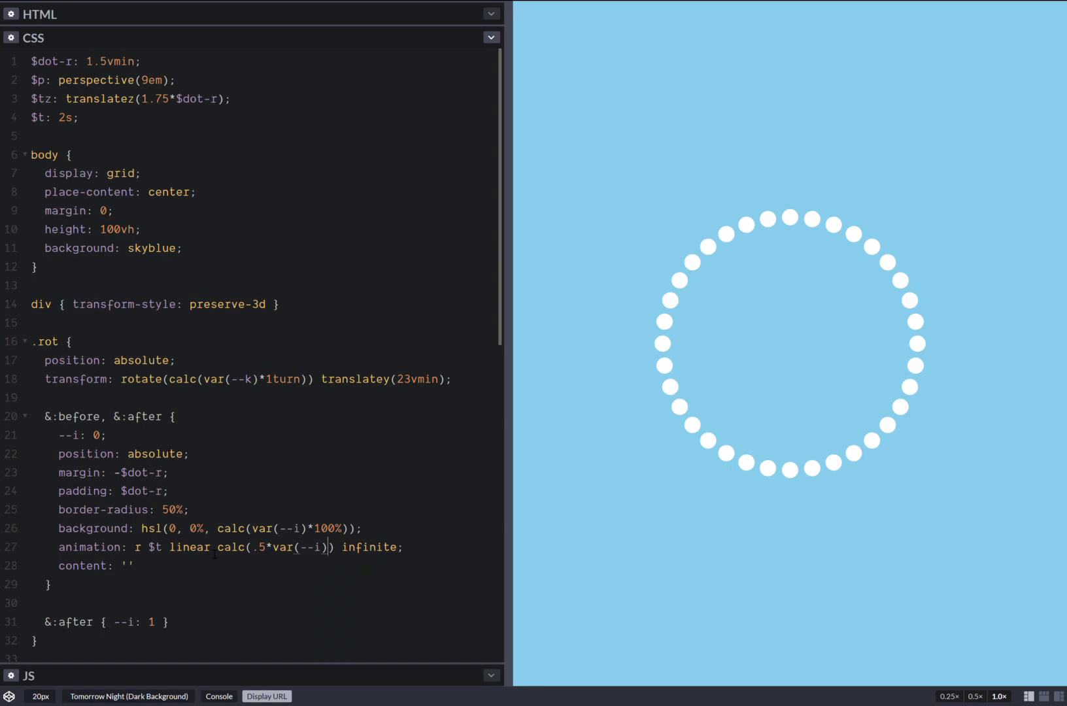
pyautogui.write('*#{-')
pyautogui.write('$t')
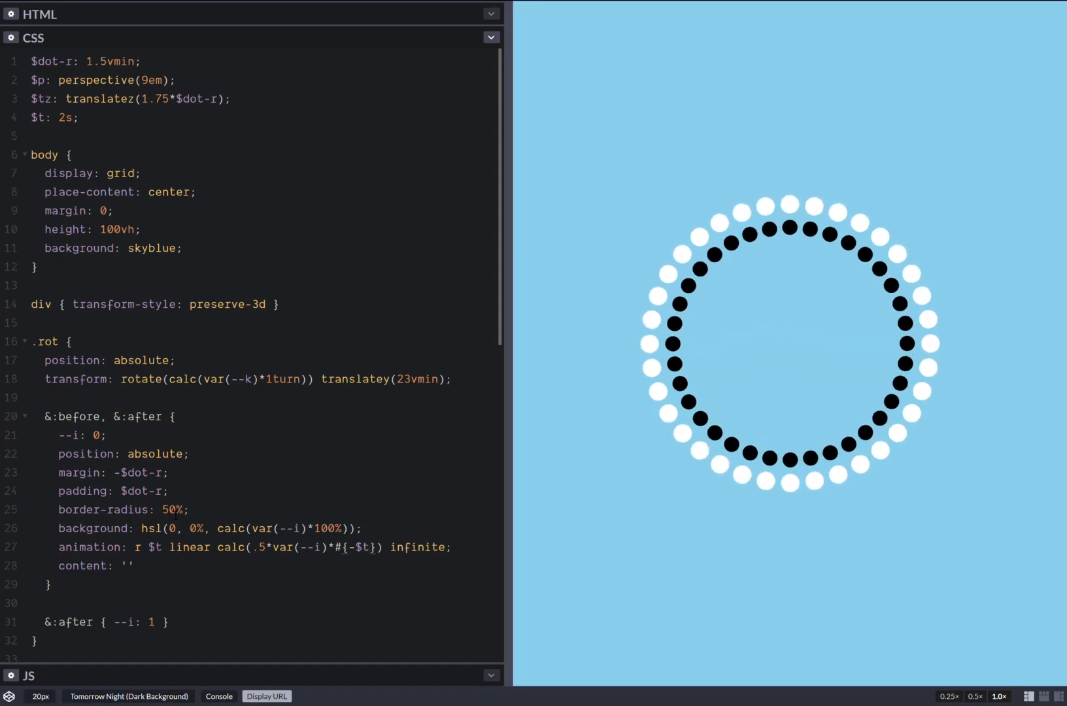
# Give the dots an animation delay of calc((.5*var(--i) + 6*var(--k))*#{-$t})
pyautogui.moveTo(252, 550); pyautogui.dragTo(328, 550)
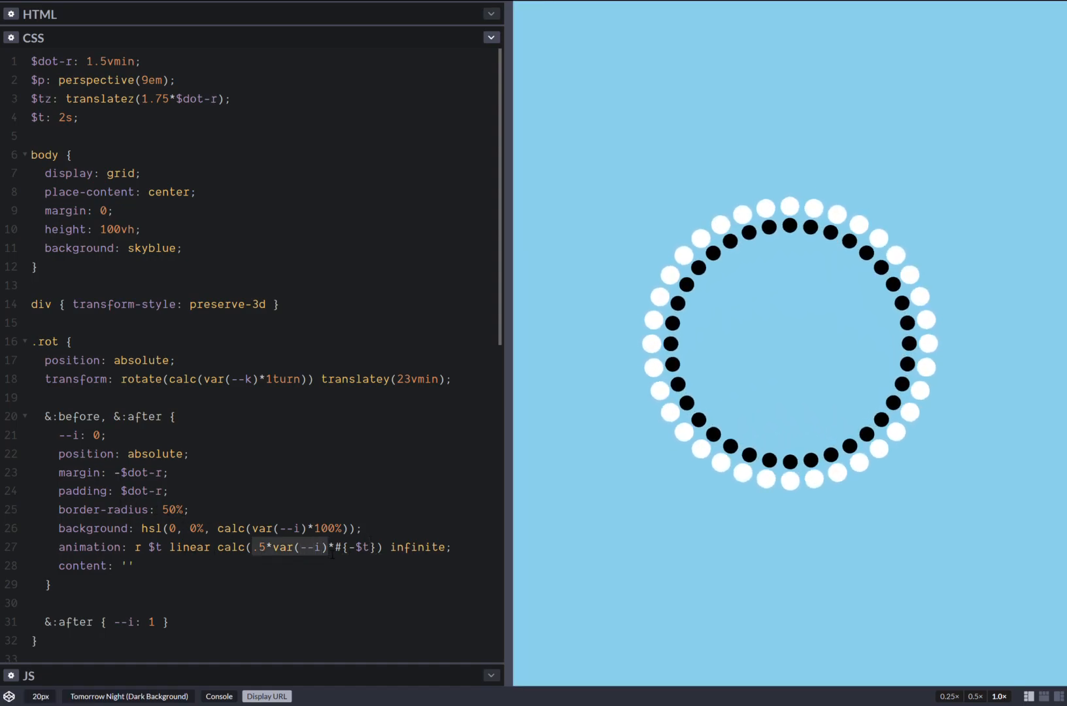
pyautogui.write('(')
pyautogui.press('Right')
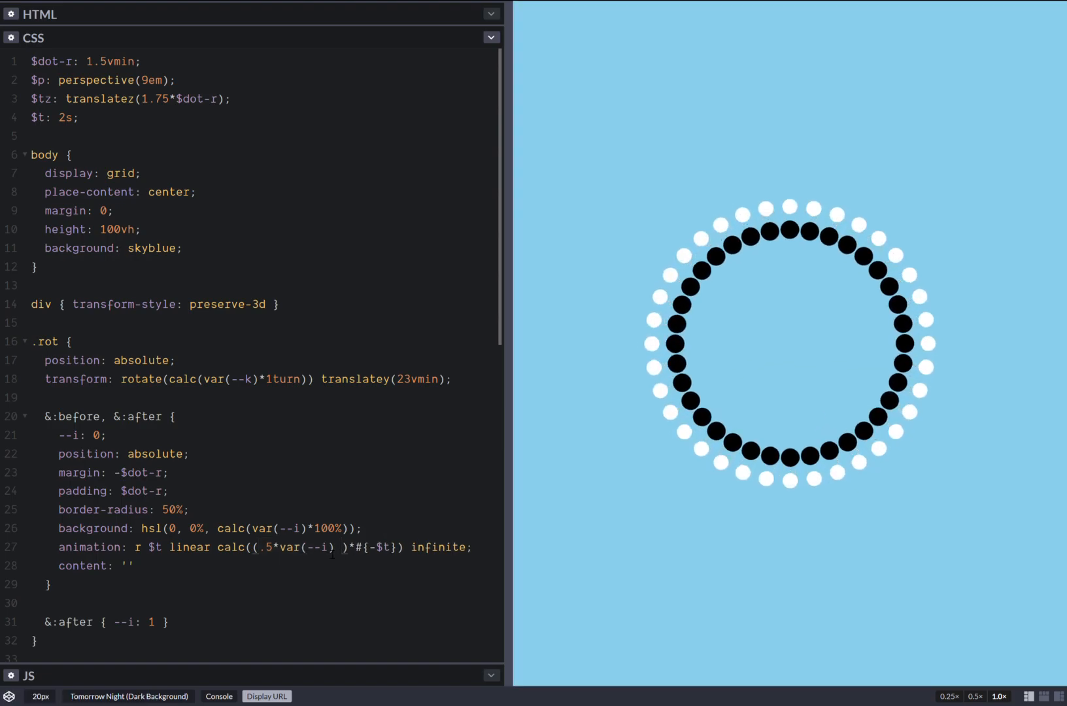
pyautogui.write('+ 6*va')
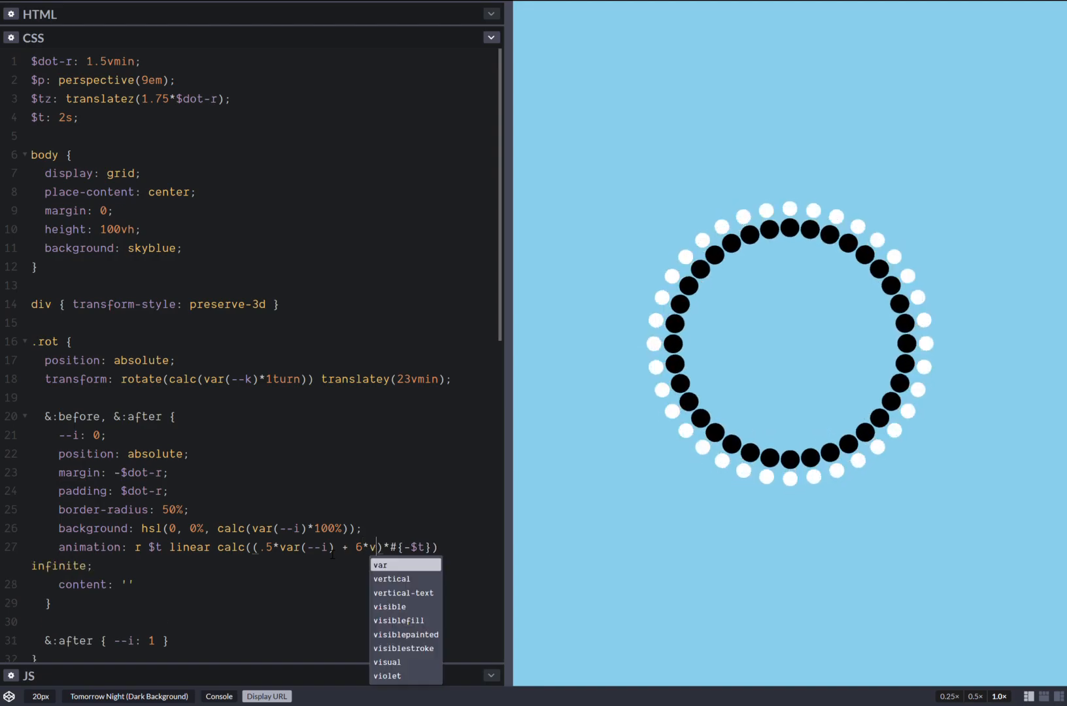
pyautogui.write('r(--k')
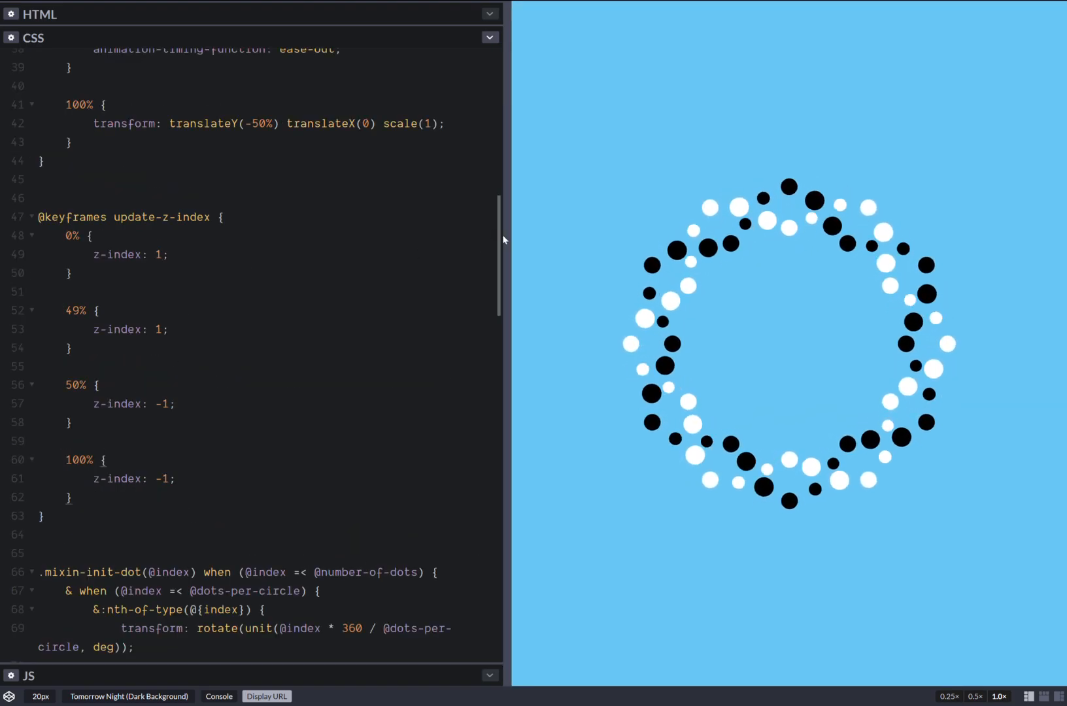
pyautogui.scroll(3, 207, 227)
pyautogui.scroll(7, 206, 226)
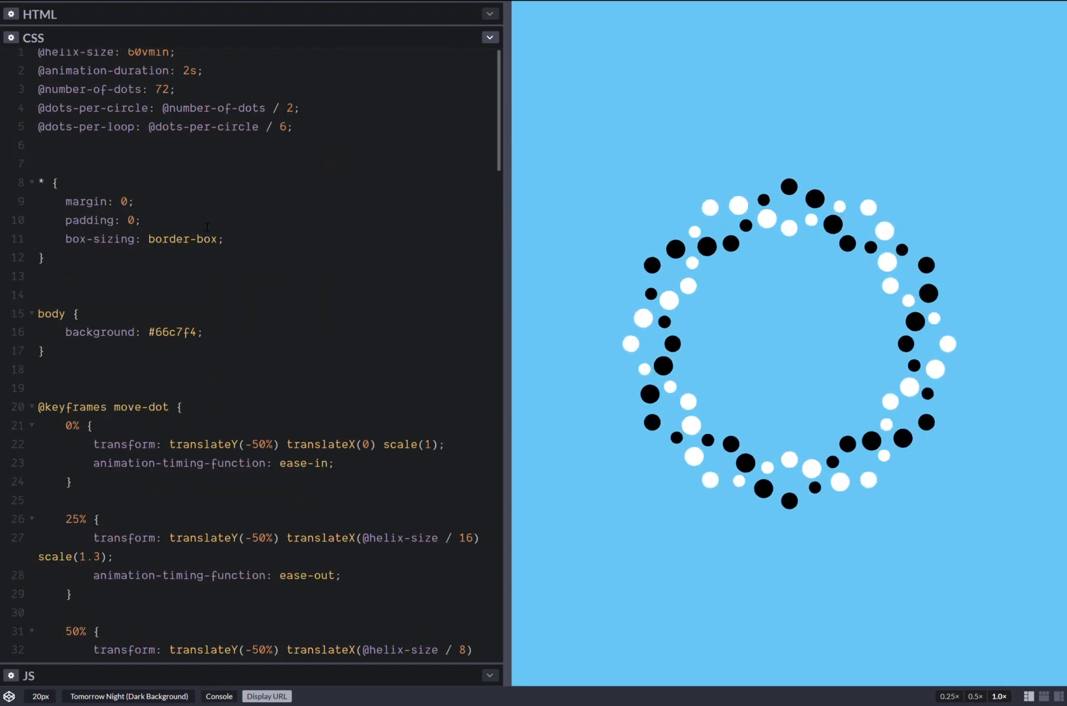
pyautogui.moveTo(148, 332); pyautogui.dragTo(198, 332)
pyautogui.hotkey('ctrl', 'c')
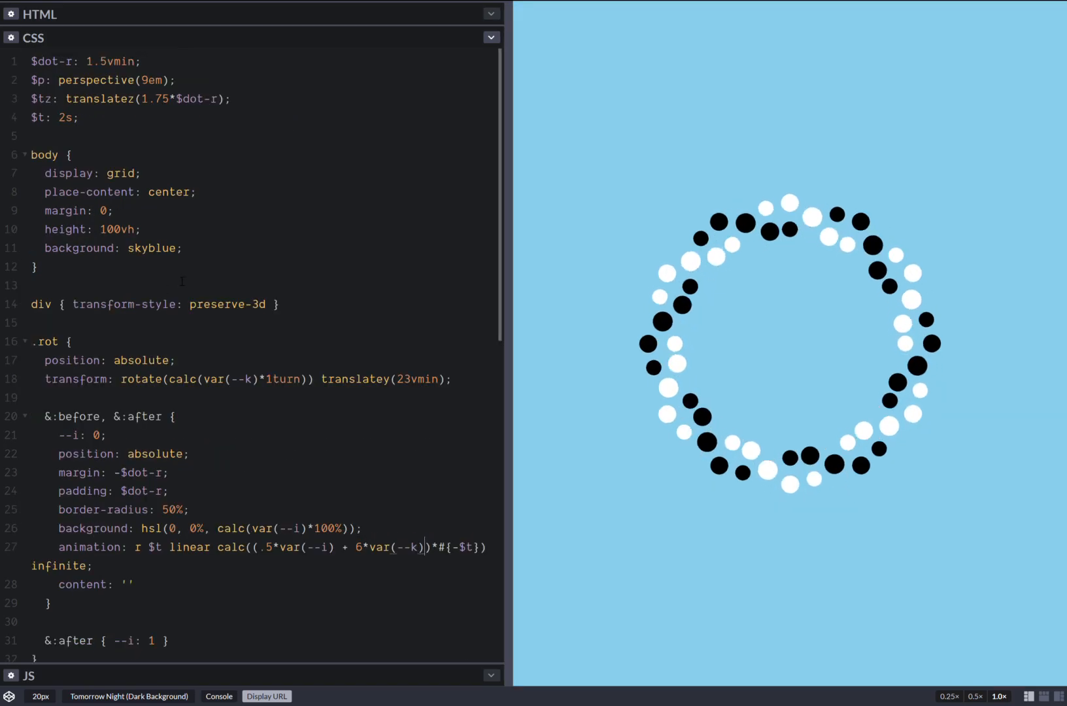
# Set the body background to #66c7f4 and add perspective: 19em after the 100vh height
pyautogui.doubleClick(149, 248)
pyautogui.hotkey('ctrl', 'v')
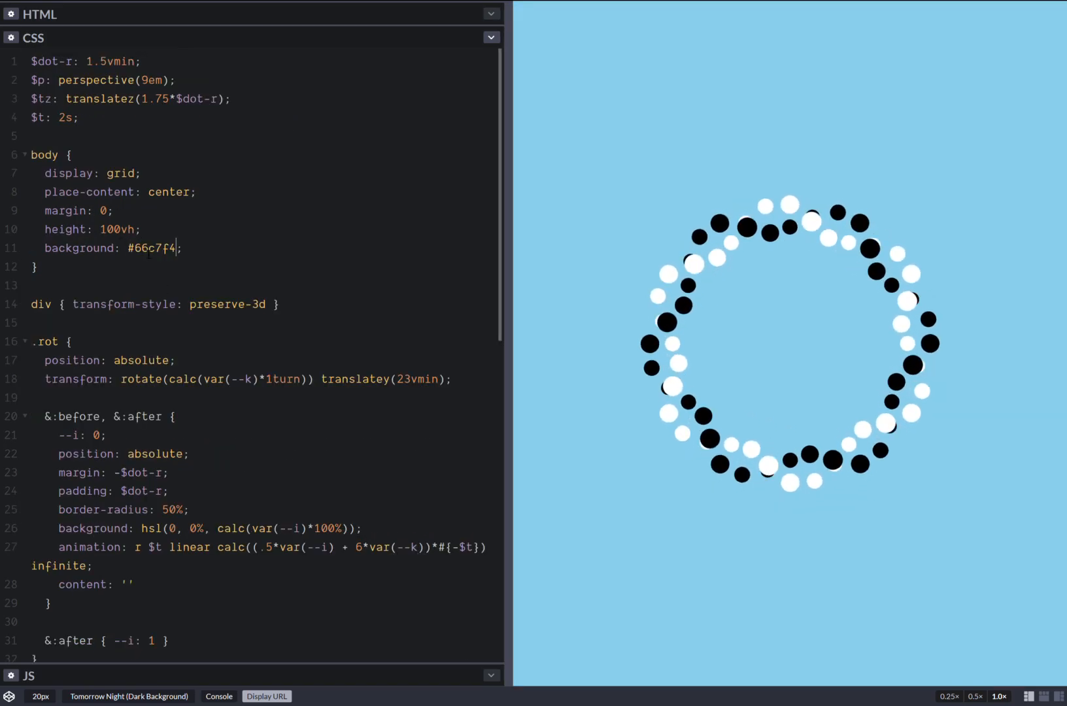
pyautogui.click(150, 237)
pyautogui.press('Return')
pyautogui.write('p')
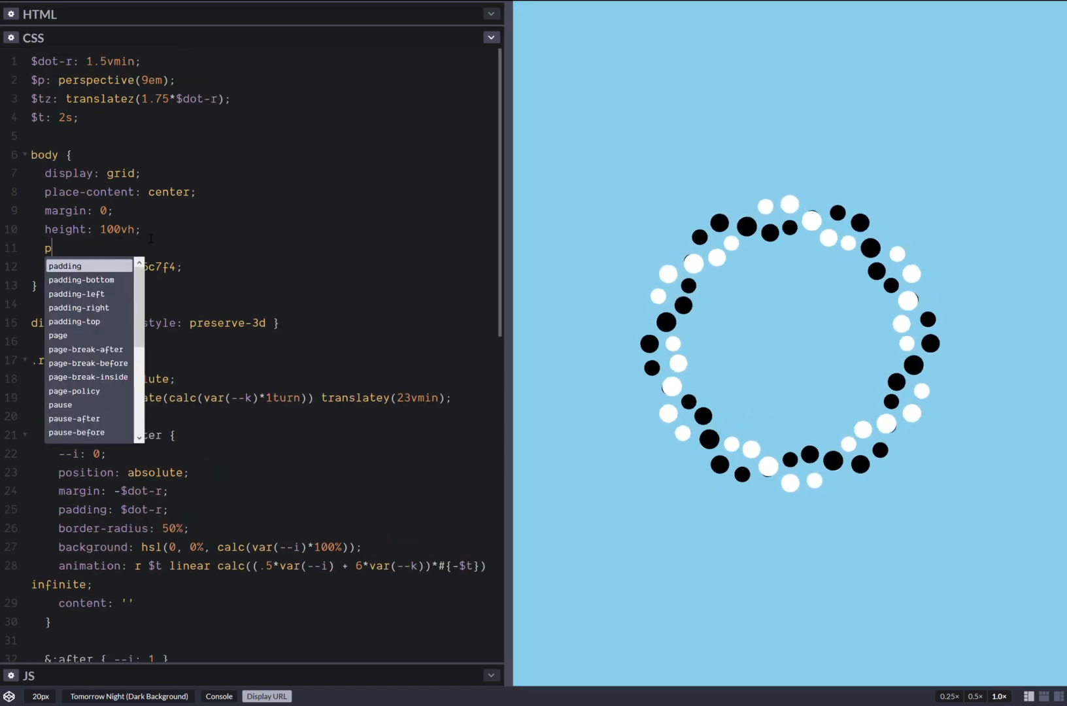
pyautogui.write('er')
pyautogui.press('Return')
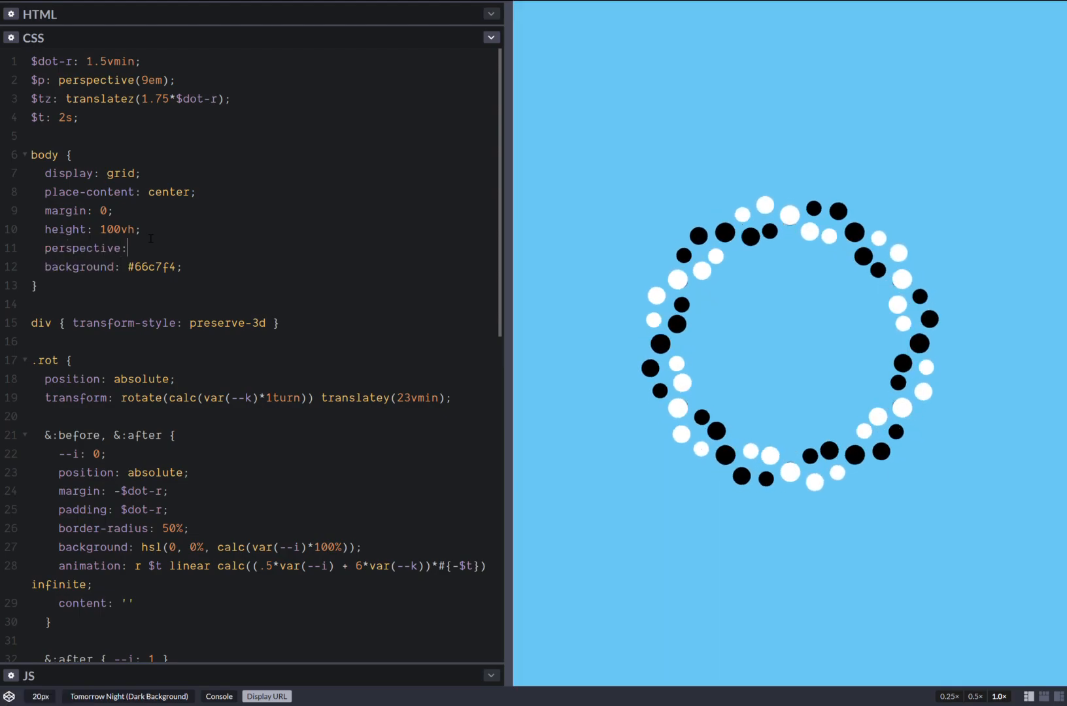
pyautogui.write('19em;')
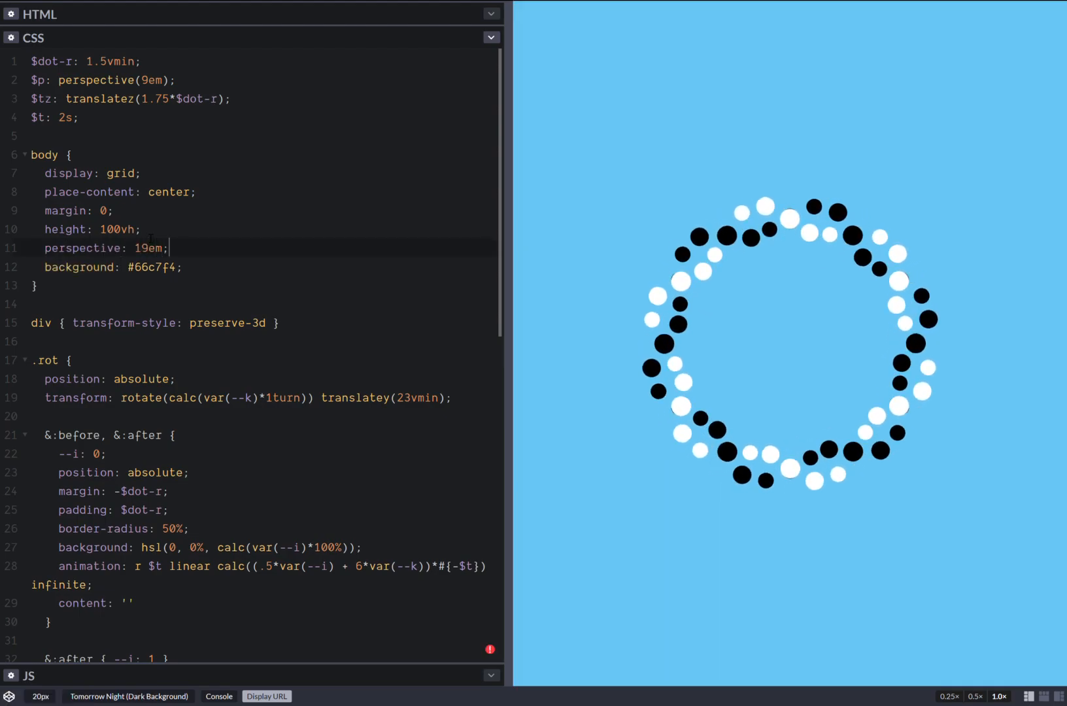